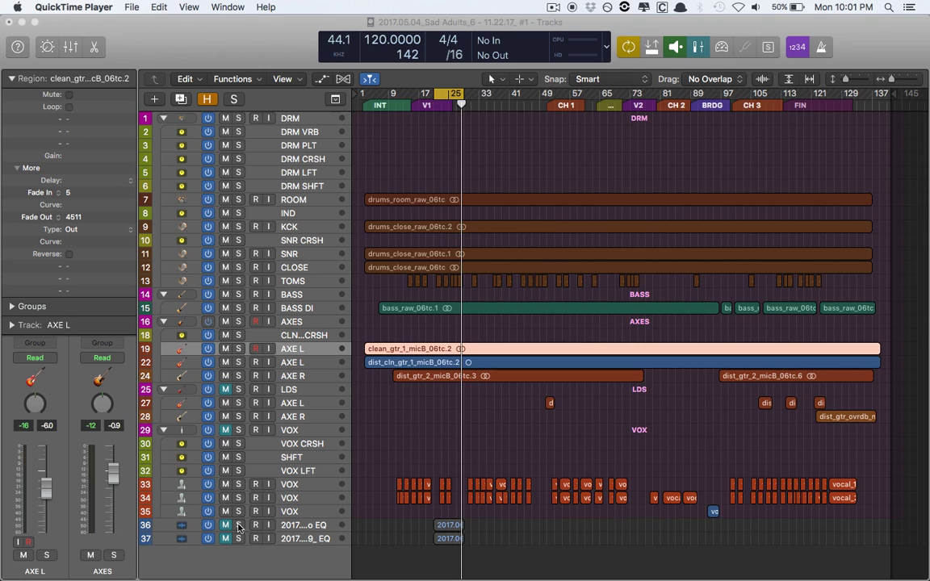
Select the No EQ bounce track and look through the channel strips' plug-in chains in the mixer.
left_click(312, 525)
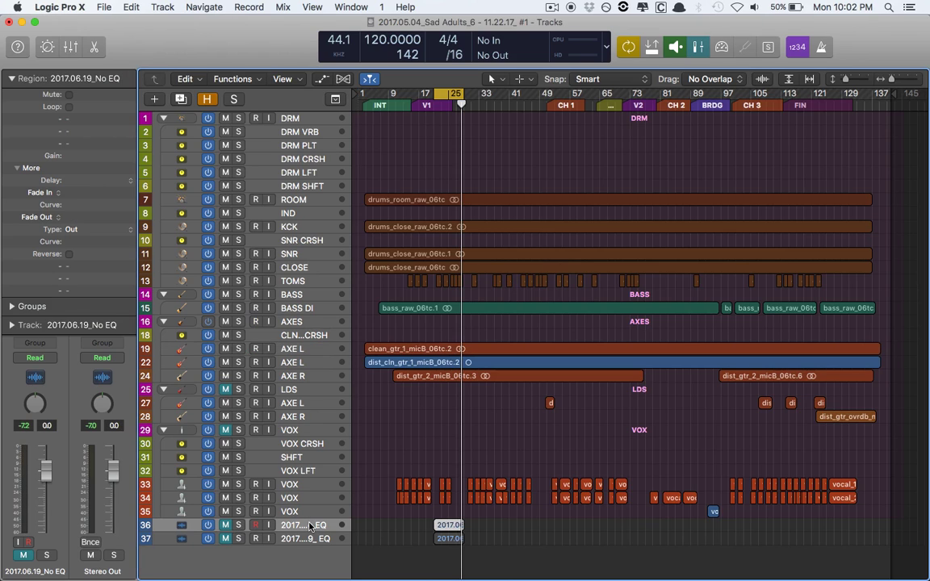
key("x")
scroll(411, 393, "right", 10)
scroll(619, 276, "left", 10)
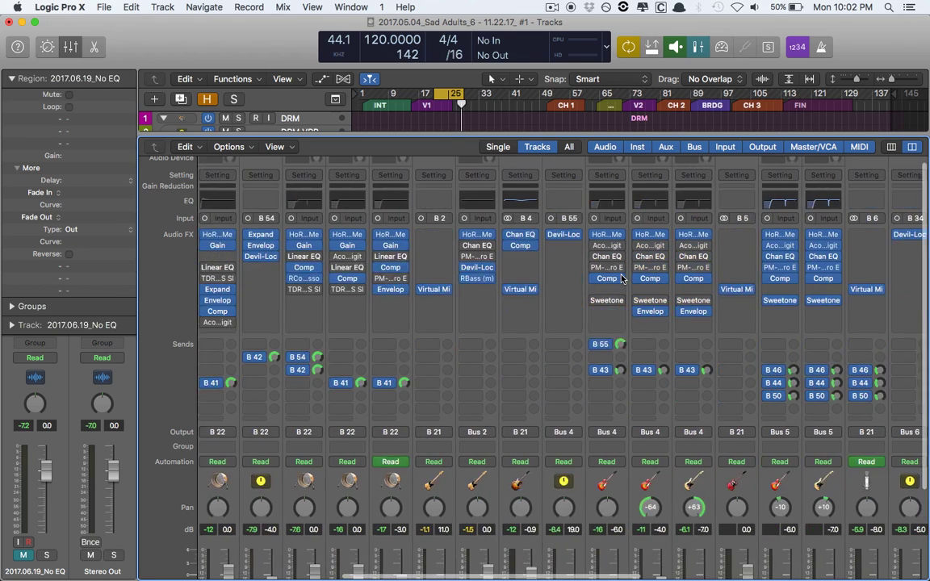
key("x")
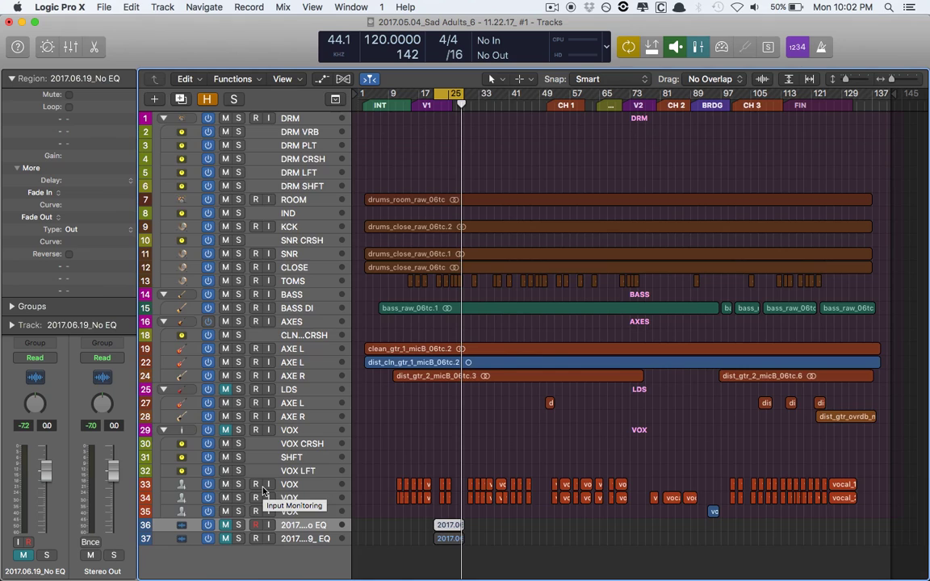
Play the cycled section while alternating solo between the No EQ and EQ bounce tracks to compare them, ending with both unsoloed.
left_click(239, 525)
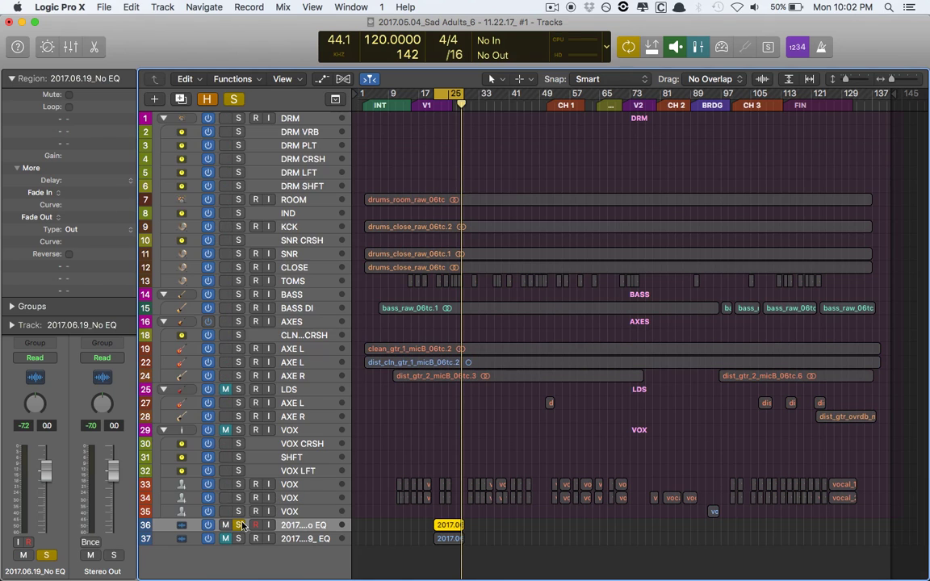
key("space")
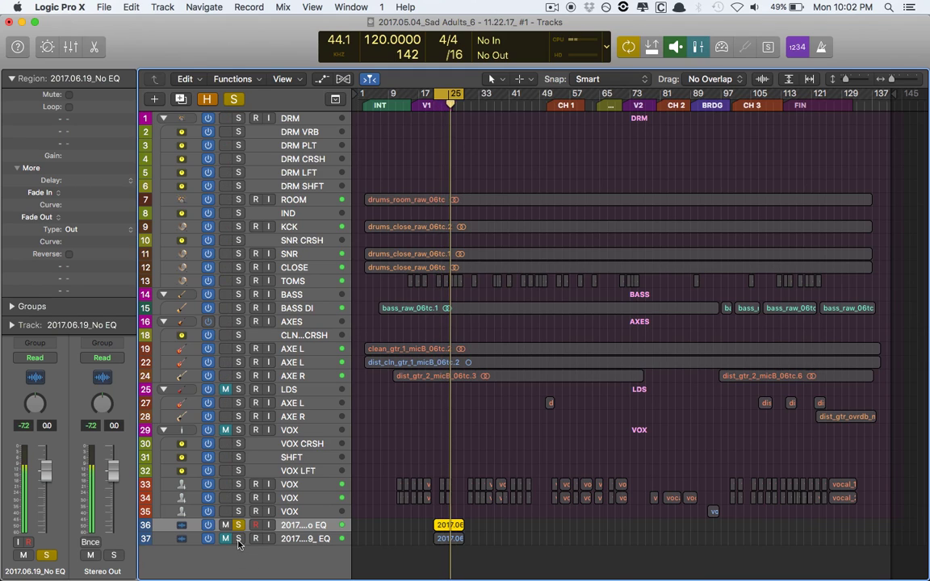
left_click(239, 541, "alt")
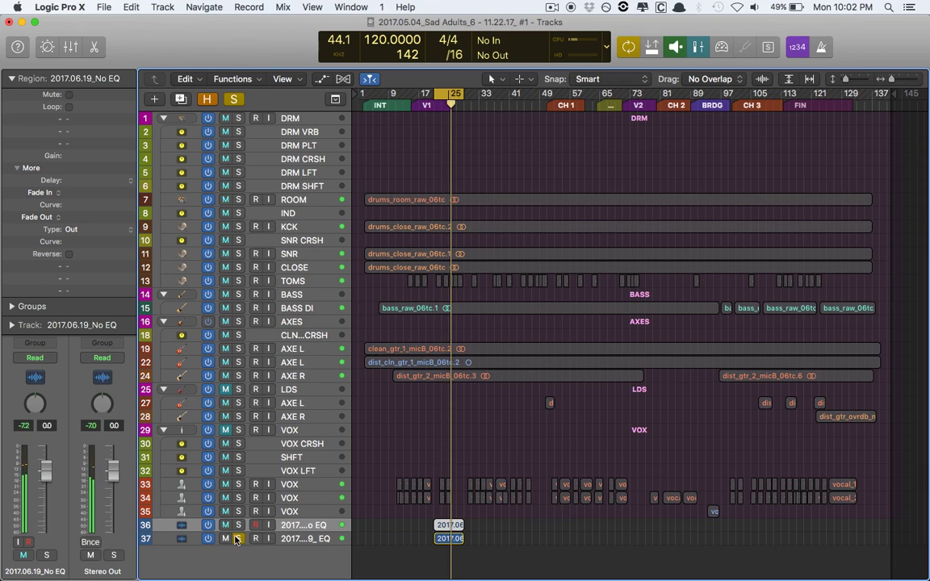
left_click(238, 526)
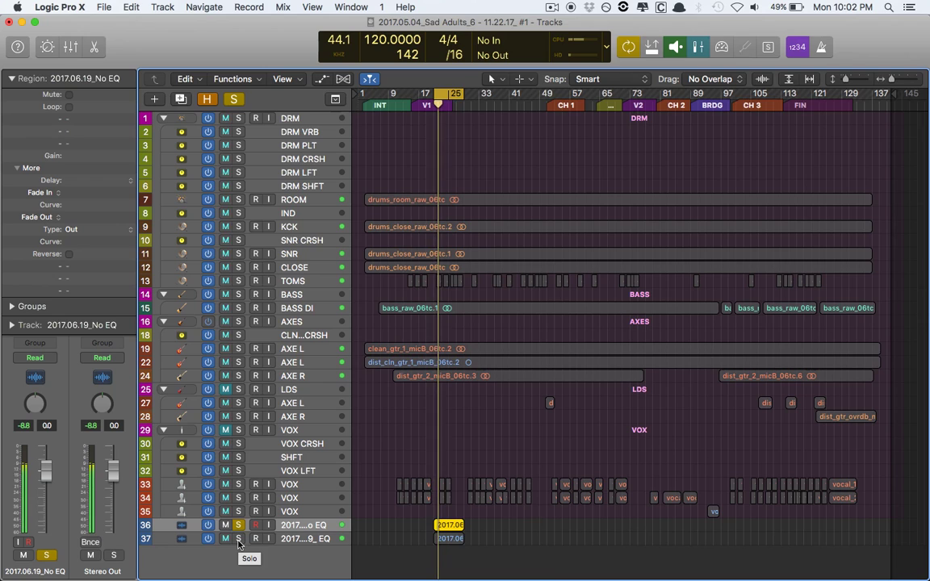
left_click(238, 539)
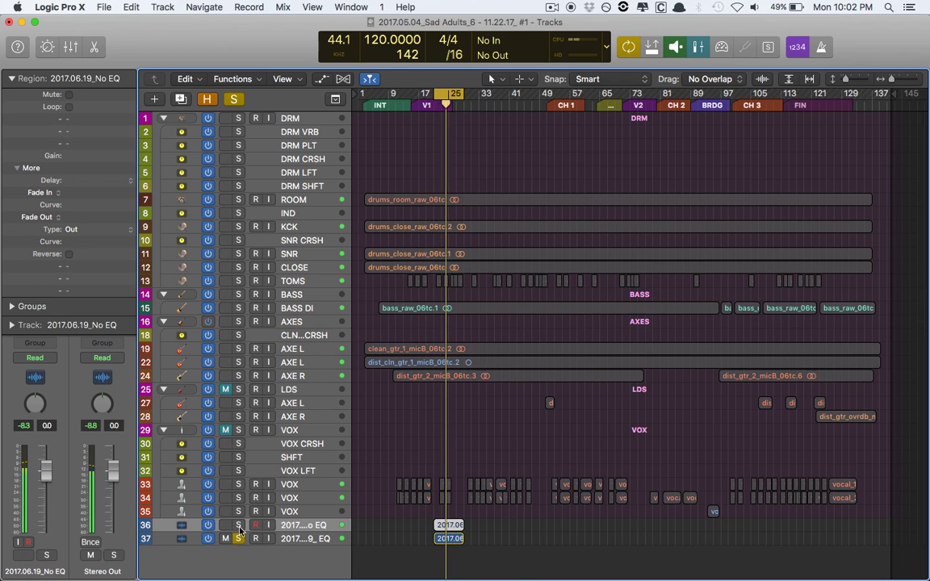
left_click(238, 527)
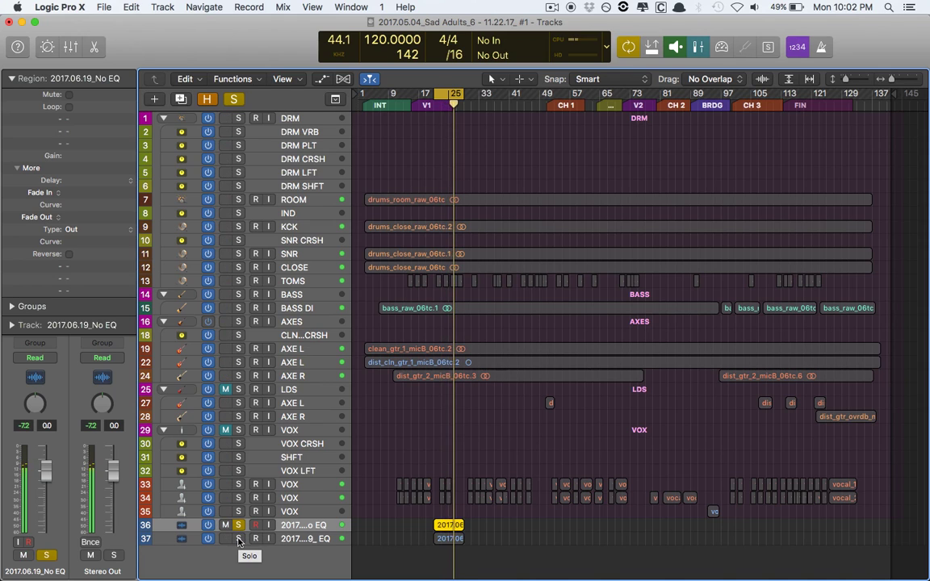
left_click(238, 540)
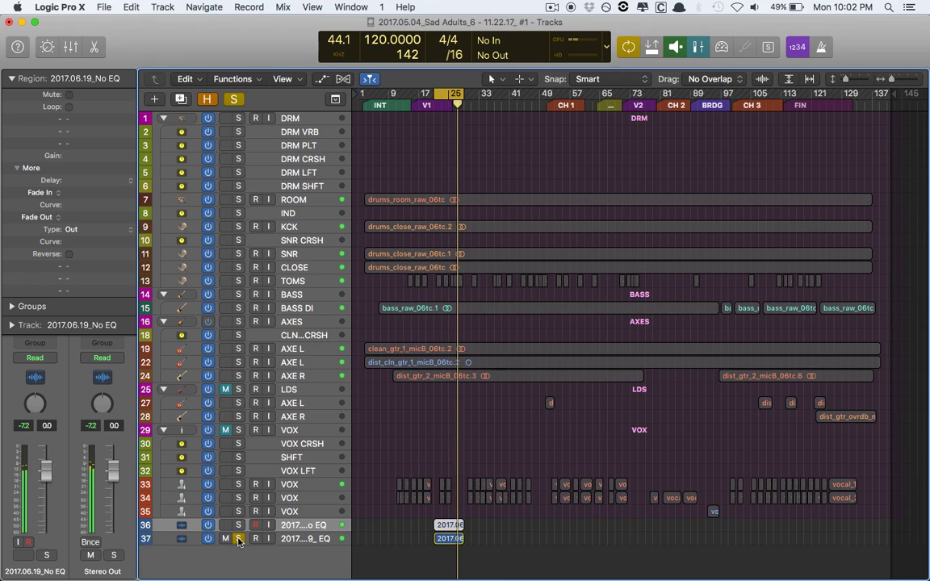
left_click(238, 539)
left_click(225, 527)
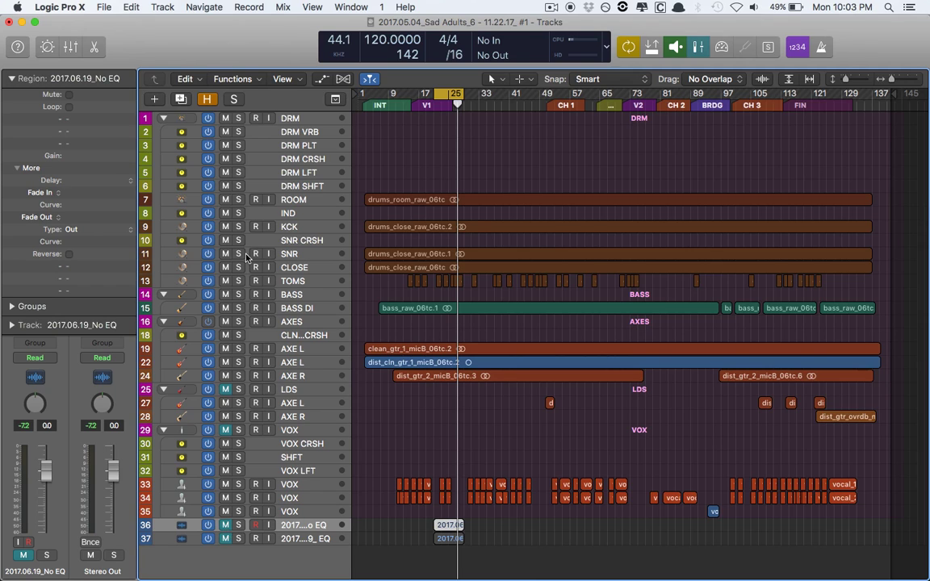
Open the SonEQ Pro equalizer on the DRM bus in the mixer and switch it on.
left_click_drag(367, 185, 520, 307)
scroll(498, 302, "left", 2)
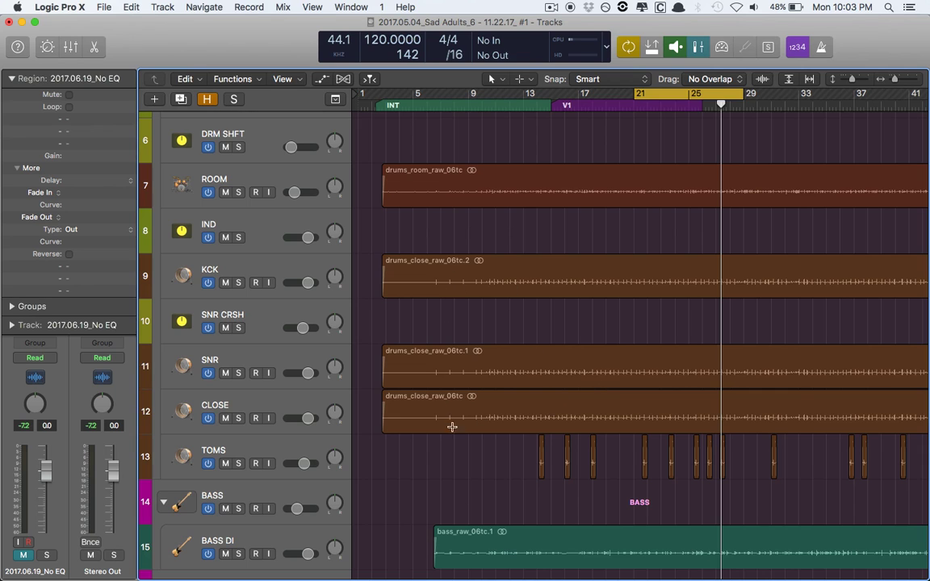
key("x")
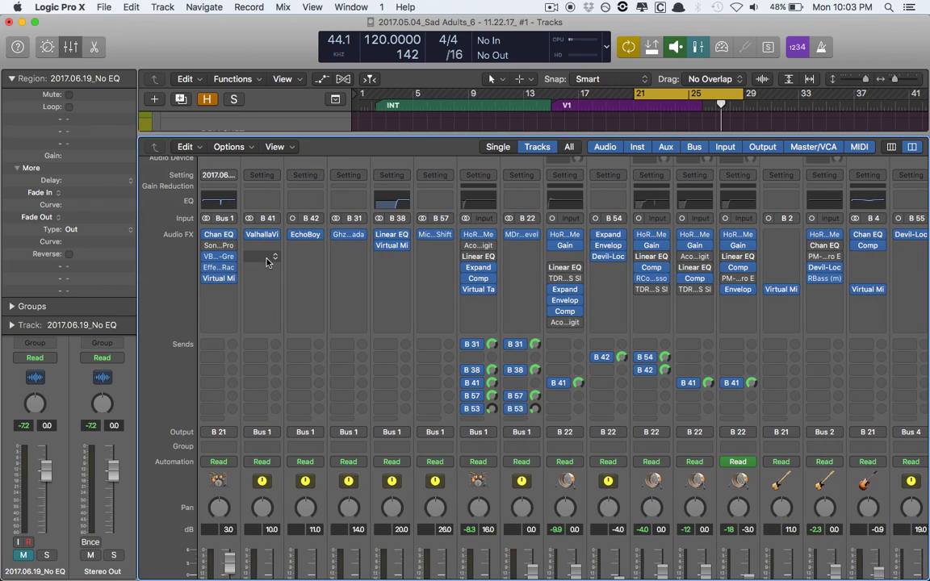
left_click(216, 253)
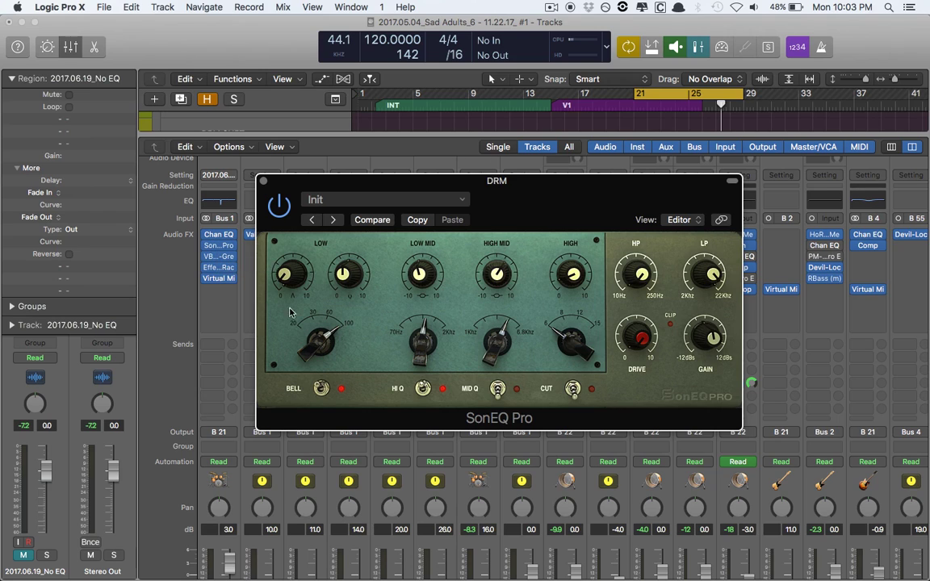
left_click_drag(411, 263, 413, 284)
mouse_move(572, 275)
Compare the mix with the drum bus's SonEQ Pro bypassed and active during playback, ending with it active, and close the plug-in.
left_click(281, 208)
key("space")
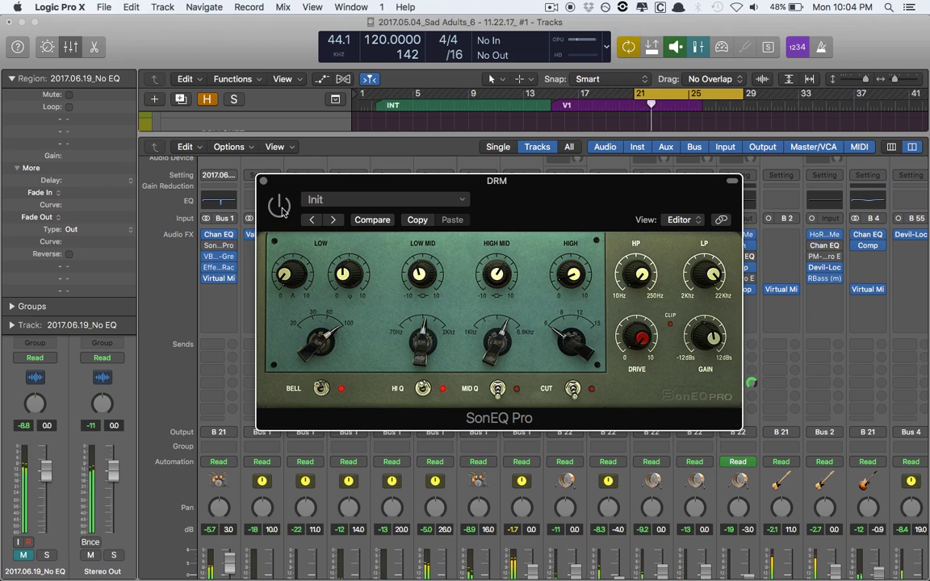
left_click(279, 207)
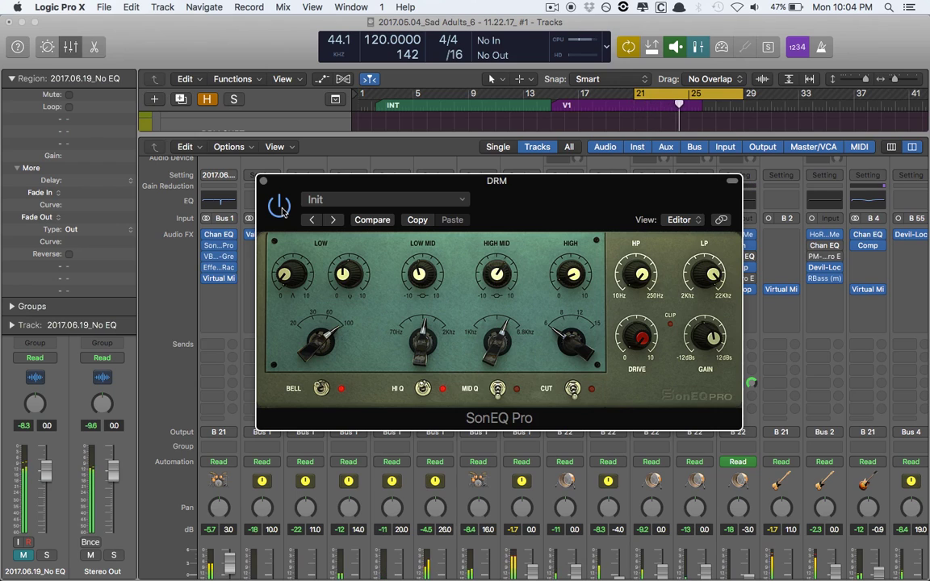
left_click(279, 207)
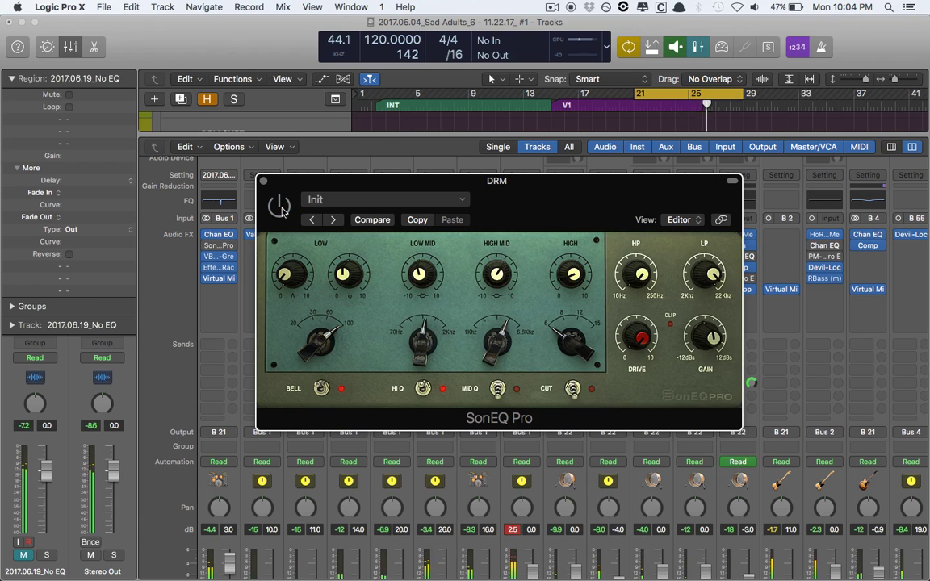
left_click(278, 206)
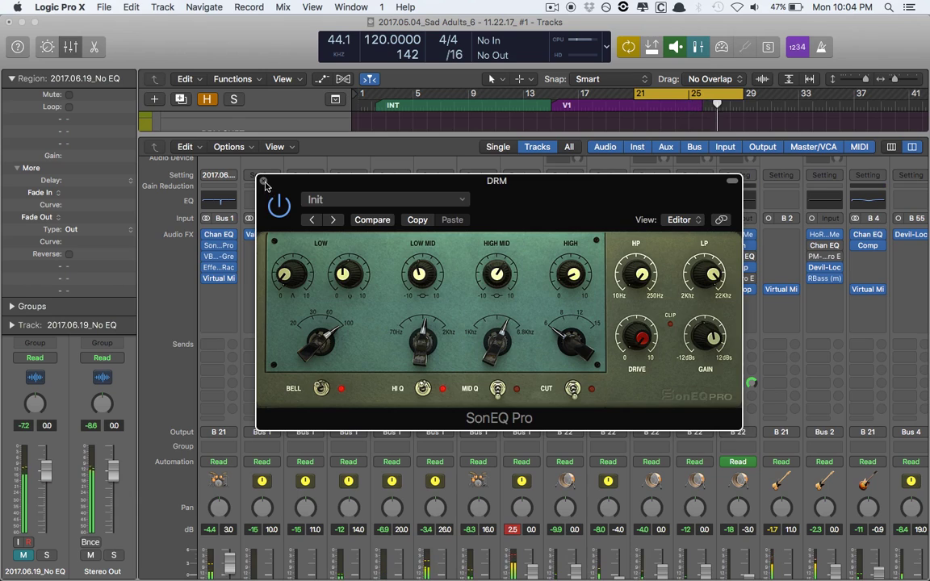
left_click(264, 182)
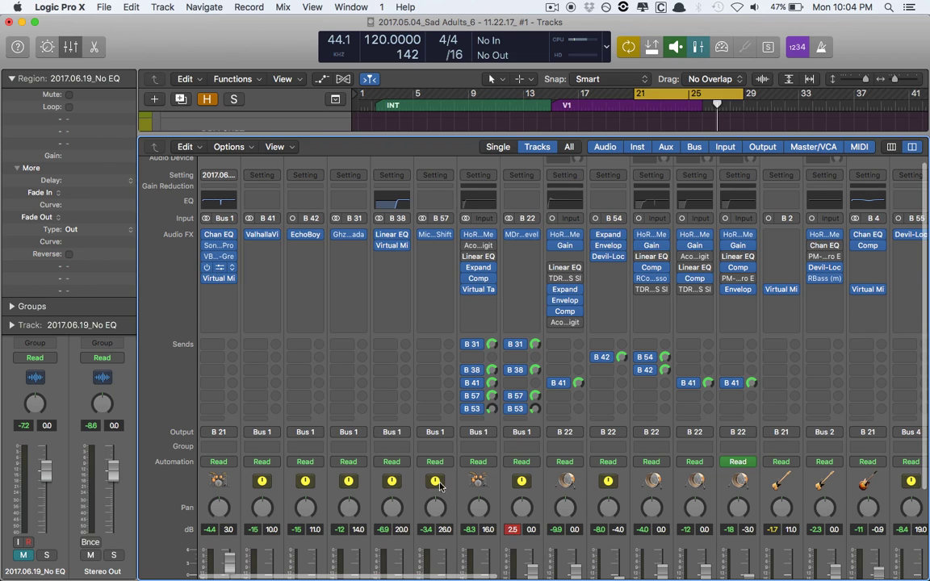
Open the Effect Rack on the DRM bus and switch on its SIE-Q module.
left_click(219, 267)
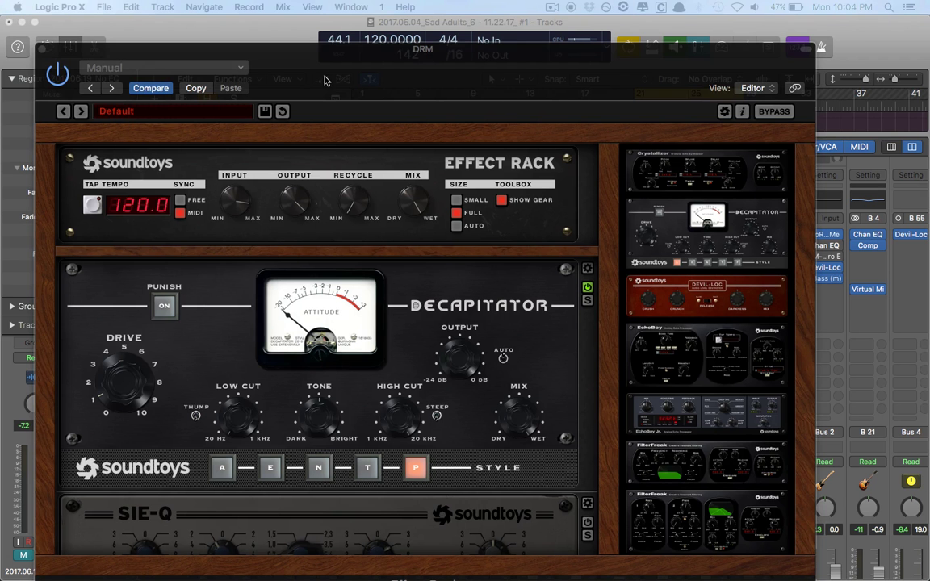
scroll(517, 435, "down", 5)
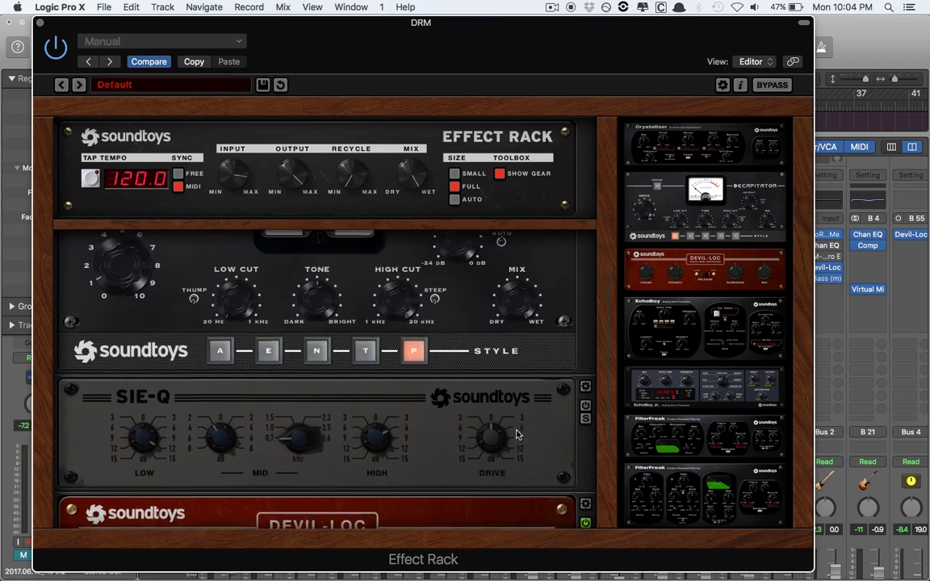
scroll(517, 435, "down", 3)
left_click(586, 322)
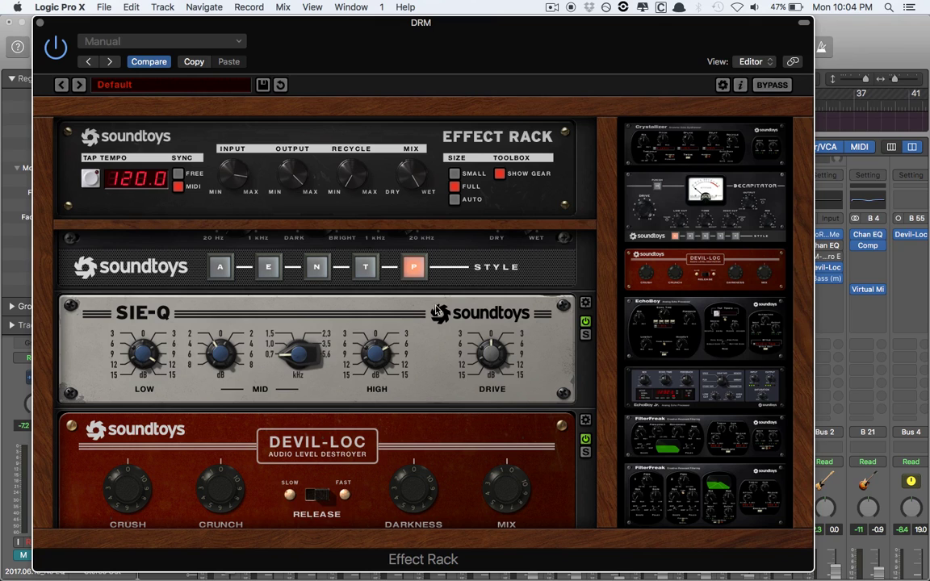
Compare the mix with SIE-Q off and on during playback, ending with it on, and close the Effect Rack.
left_click(586, 322)
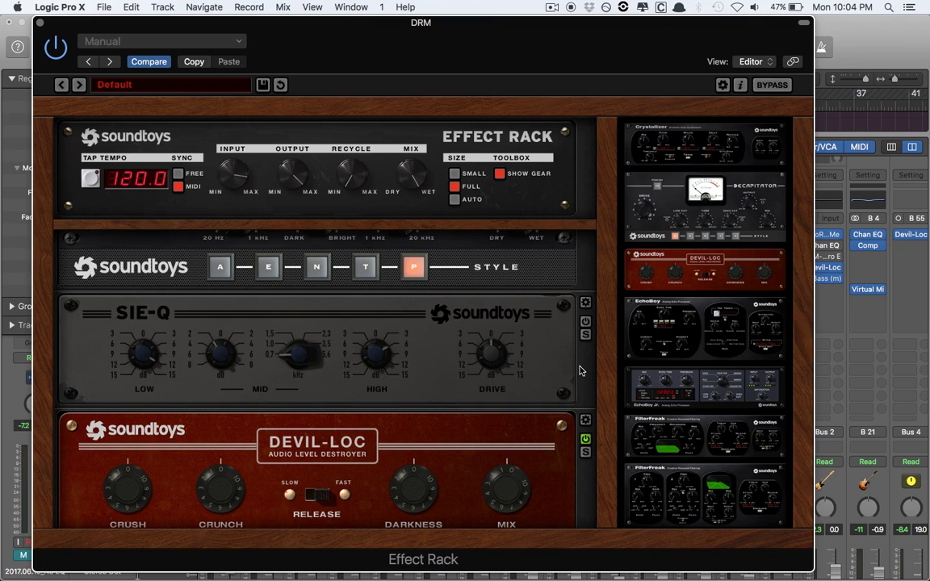
left_click(585, 324)
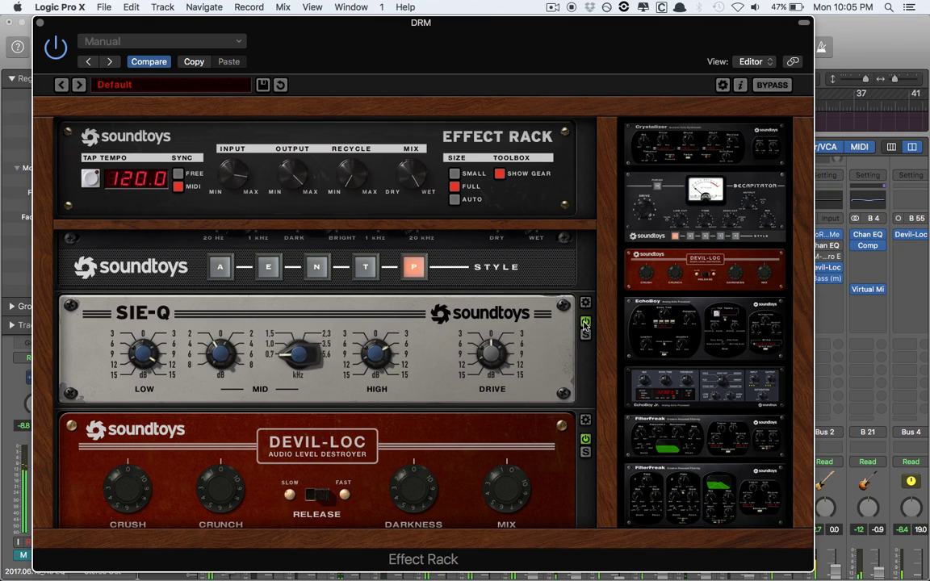
left_click(586, 324)
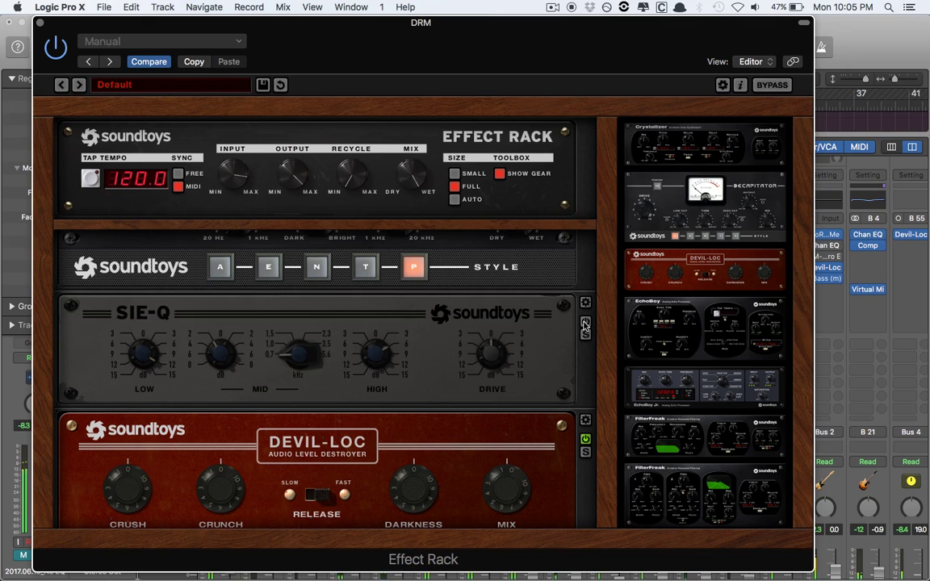
left_click(586, 324)
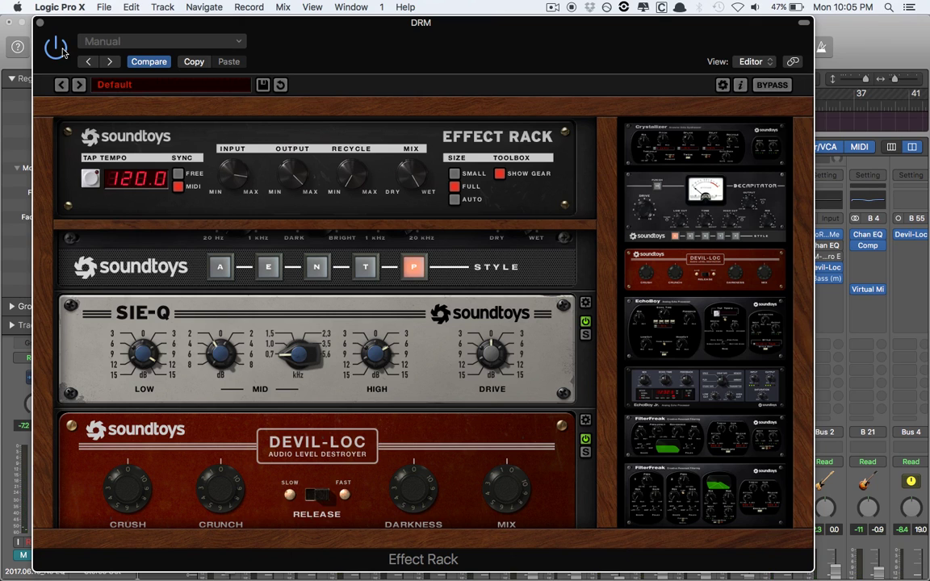
left_click(38, 22)
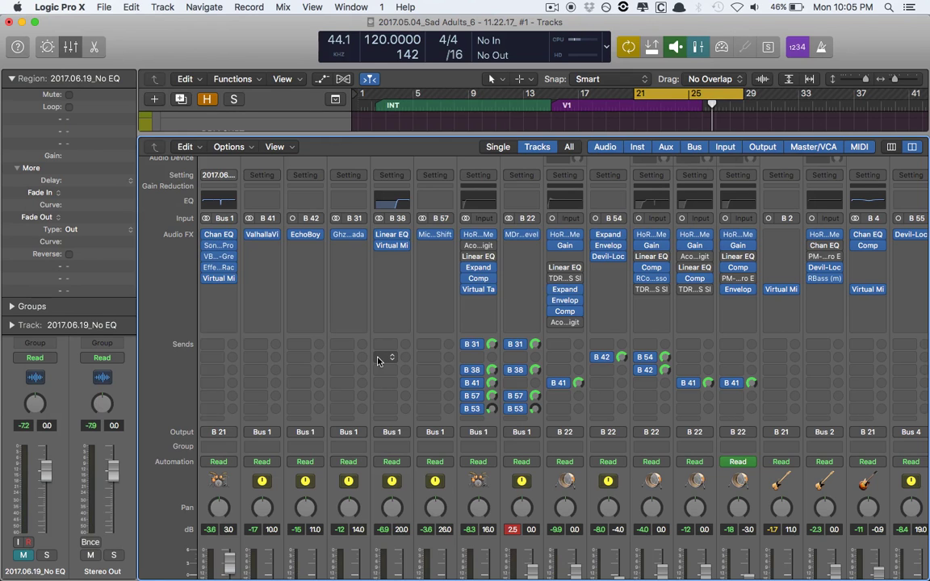
Solo the ROOM channel and open its Acon Digital DeFilter, nudging the low-mid point of the emphasis curve.
scroll(485, 485, "down", 5)
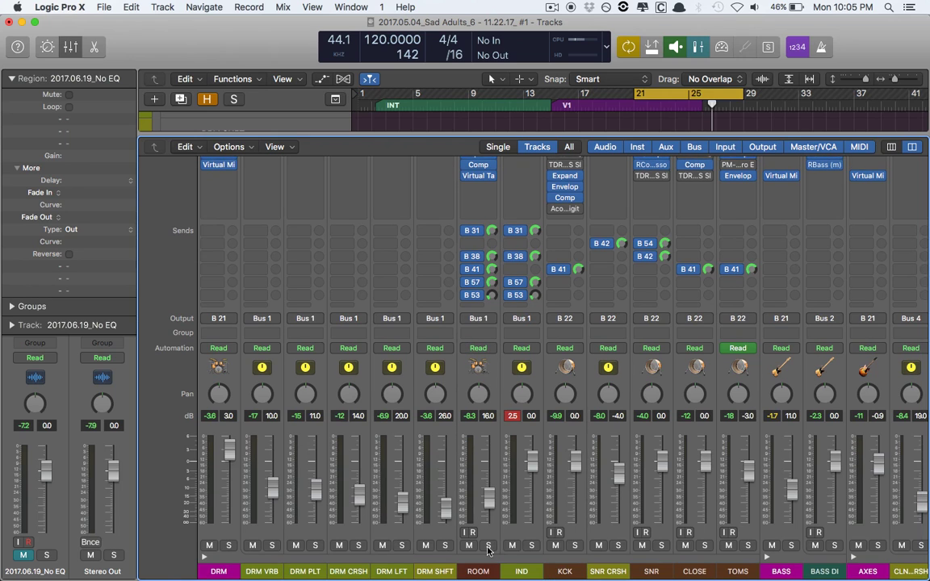
left_click(489, 547)
scroll(484, 408, "up", 5)
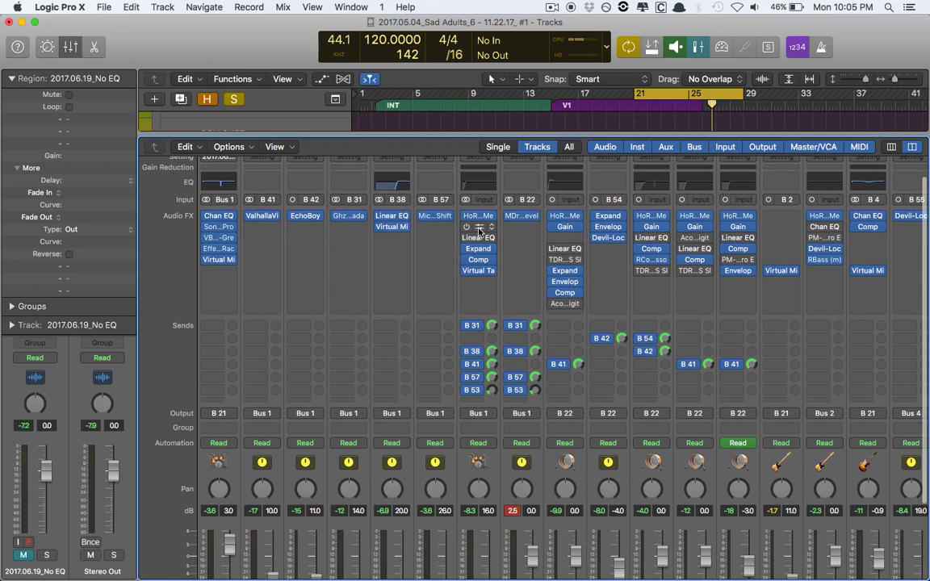
left_click(478, 202)
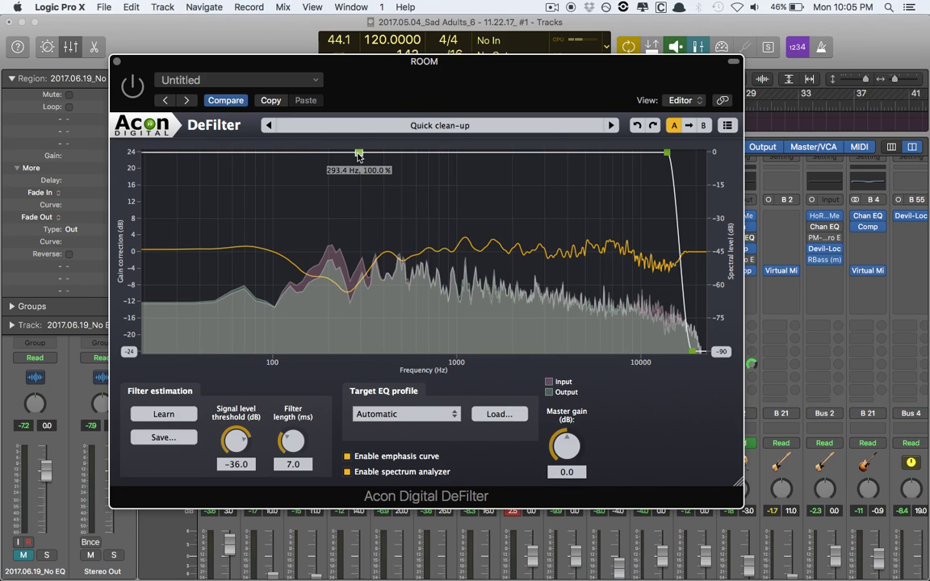
mouse_move(358, 153)
left_mouse_down()
mouse_move(357, 327)
mouse_move(360, 228)
mouse_move(349, 268)
mouse_move(355, 349)
mouse_move(345, 258)
mouse_move(356, 235)
mouse_move(357, 148)
left_mouse_up()
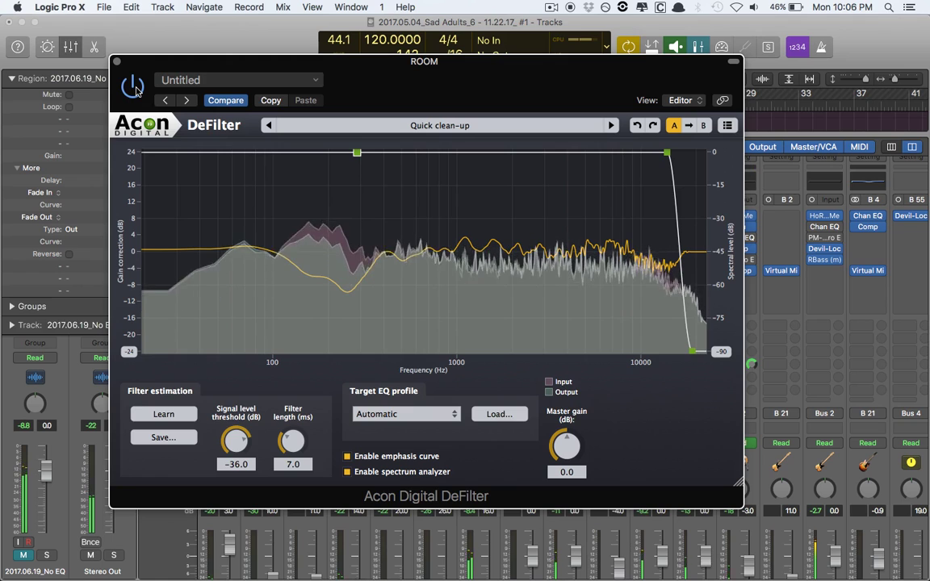
Compare the ROOM channel with DeFilter bypassed and active during playback, ending with it active, and close the plug-in.
left_click(136, 90)
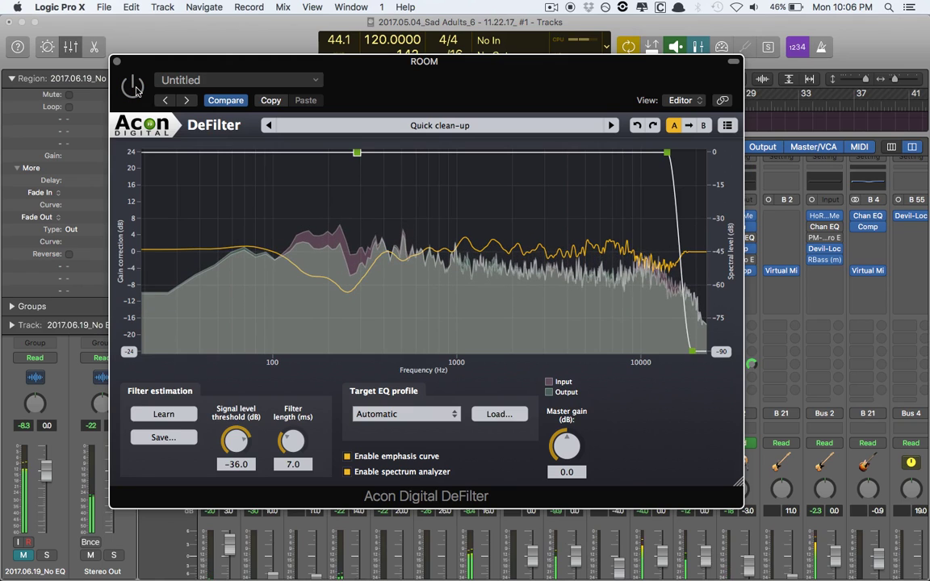
left_click(134, 87)
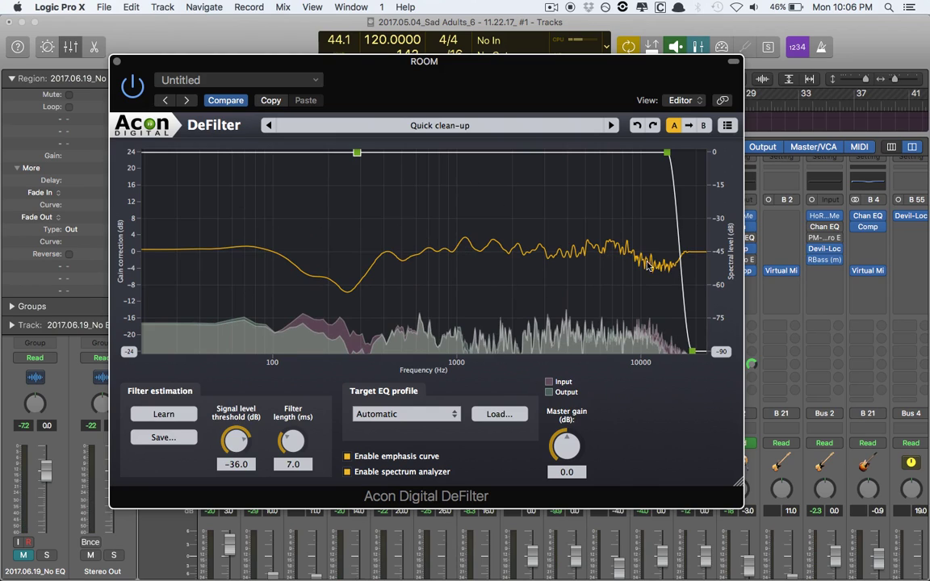
left_click(115, 61)
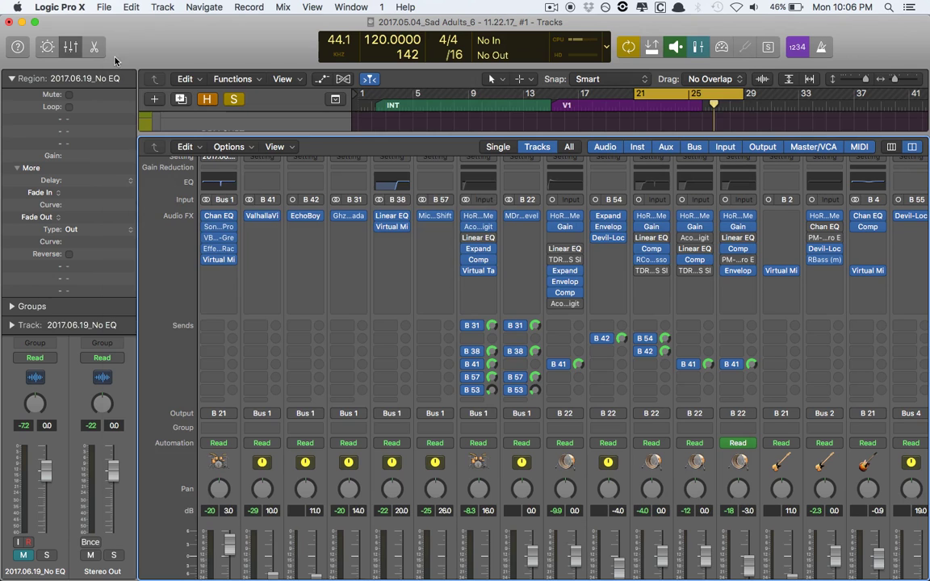
Open the Linear Phase EQ on the ROOM channel, switch it on and close the plug-in.
left_click(480, 239)
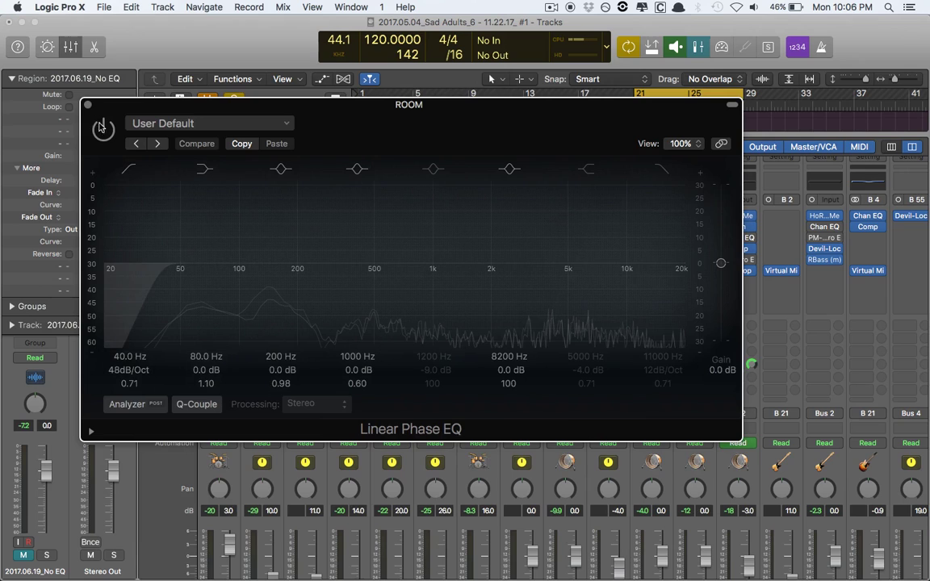
left_click(100, 127)
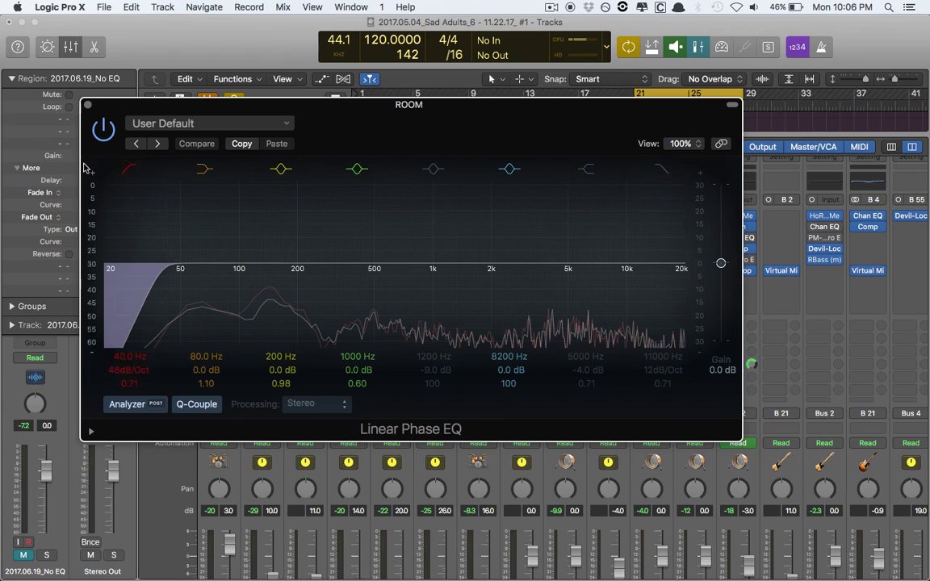
left_click(88, 105)
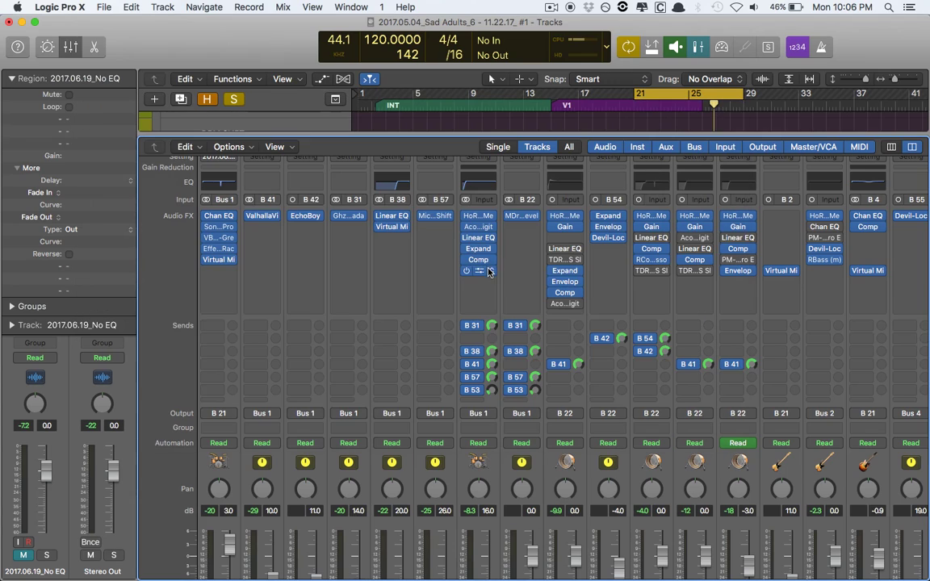
Solo the KCK channel and open its Linear Phase EQ, switched on.
scroll(487, 272, "down", 3)
scroll(488, 273, "up", 5)
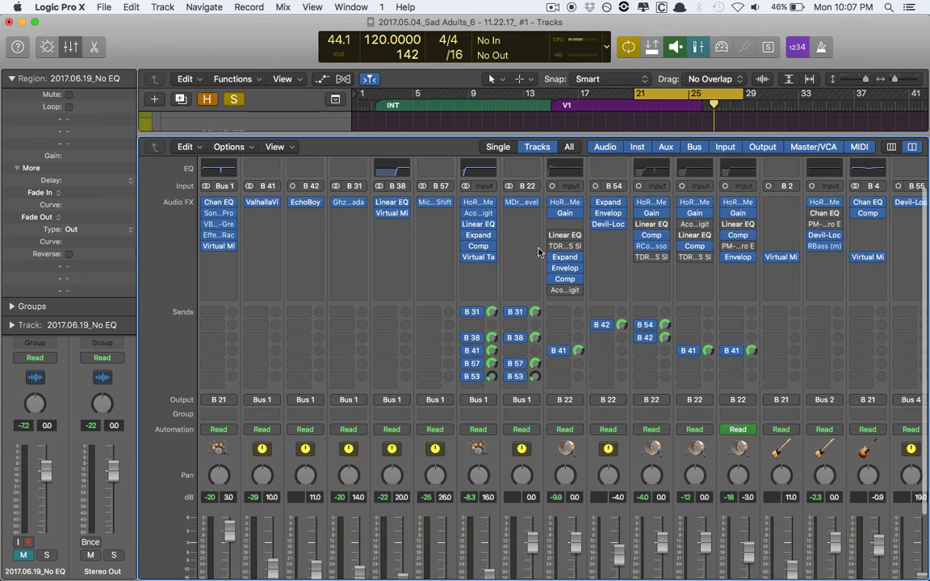
scroll(557, 323, "down", 5)
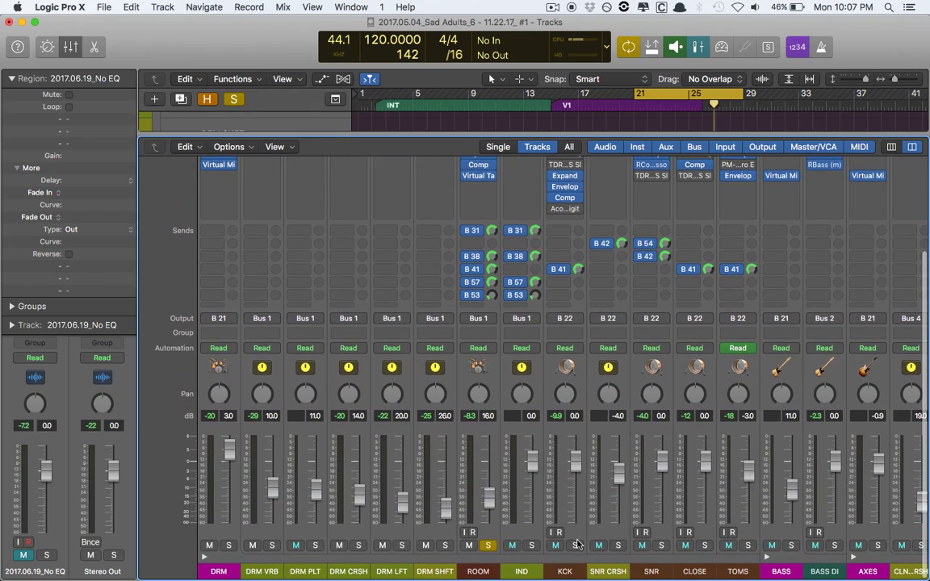
scroll(569, 339, "up", 5)
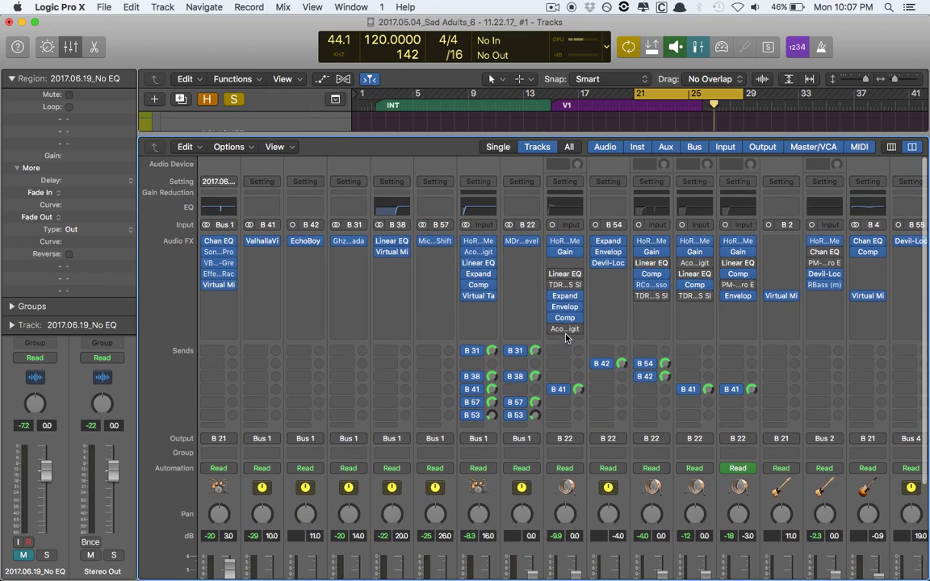
left_click(480, 263)
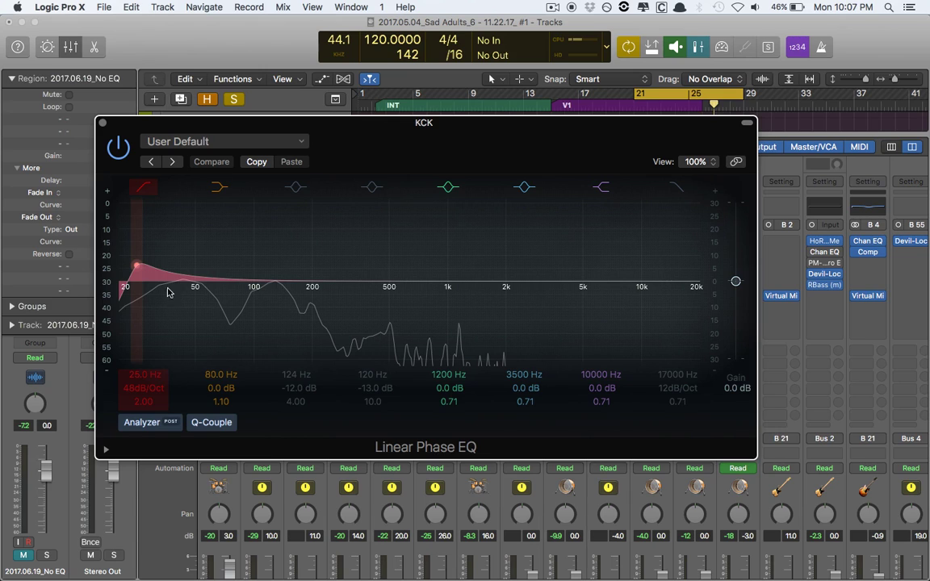
Compare the KCK channel with the Linear Phase EQ bypassed and active during playback, ending with it active, and close the plug-in.
left_click(116, 144)
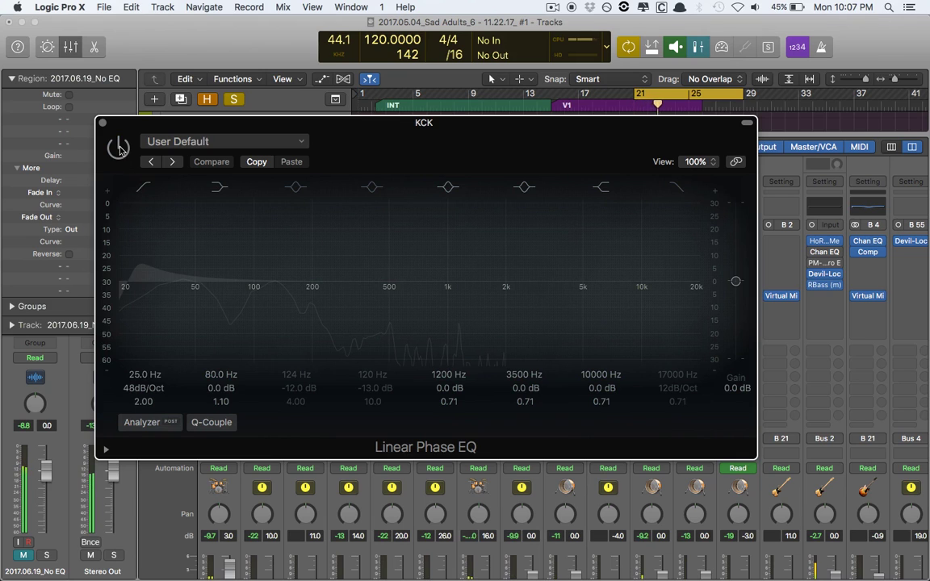
left_click(119, 149)
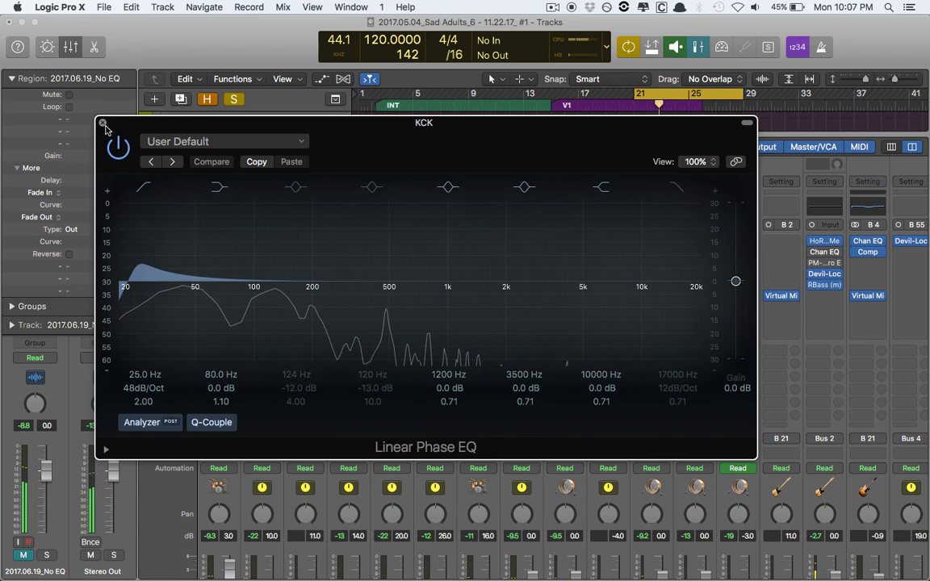
left_click(103, 123)
Switch on the KCK channel's TDR VOS SlickEQ GE, and review the low end of its Linear Phase EQ curve.
mouse_move(552, 299)
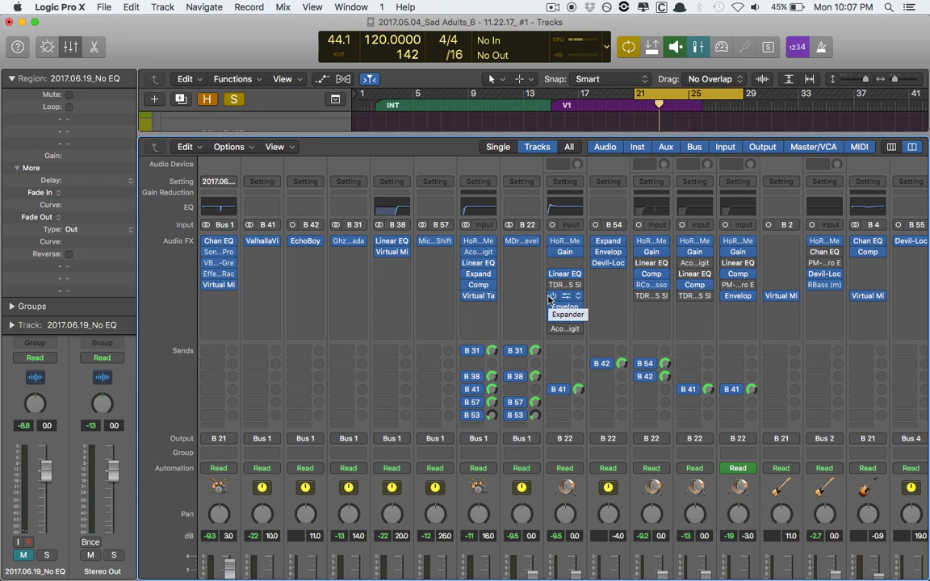
left_click(565, 285)
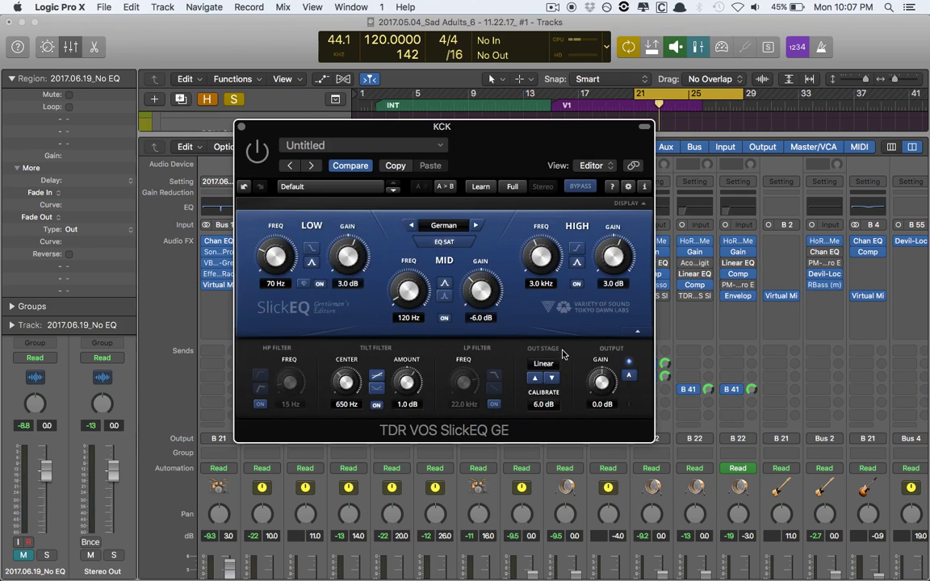
left_click(258, 151)
key("super+w")
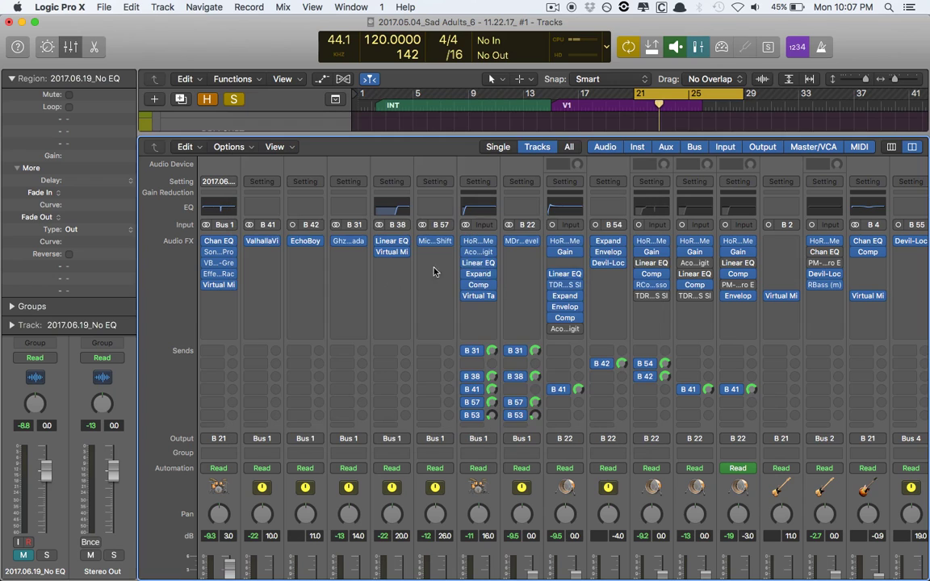
double_click(552, 273)
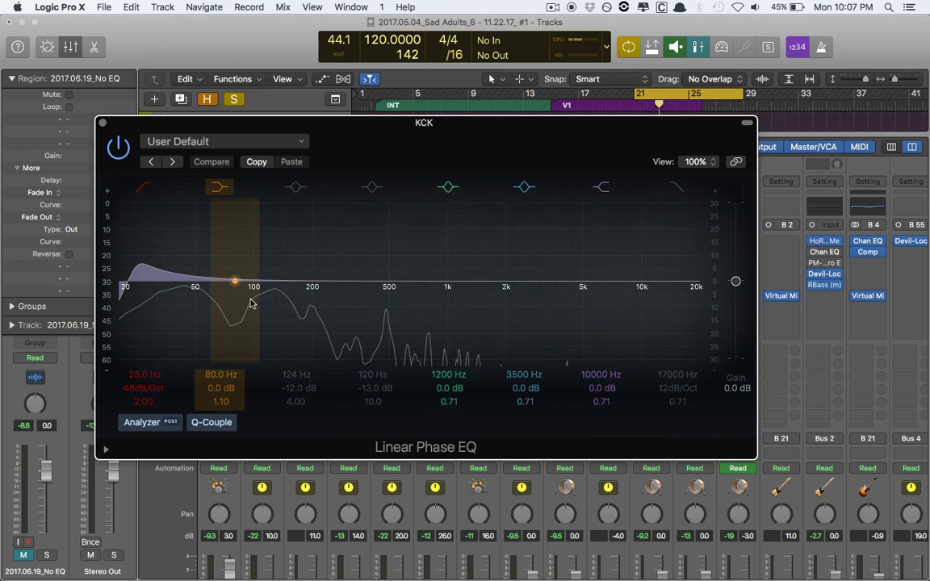
left_click(99, 122)
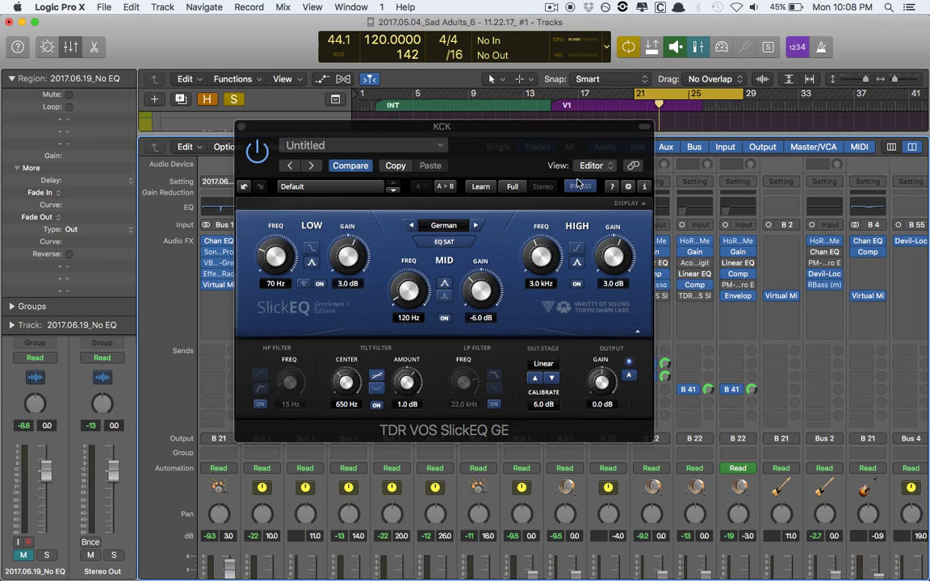
Reopen SlickEQ GE on KCK, compare it bypassed and active during playback, ending with it active, and close the plug-in.
left_click(523, 166)
left_click(578, 187)
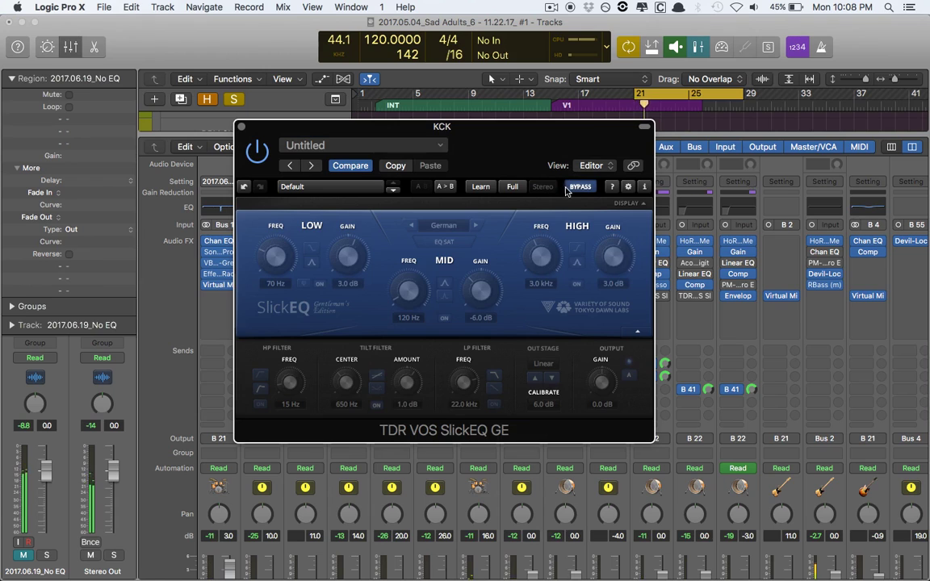
left_click(570, 188)
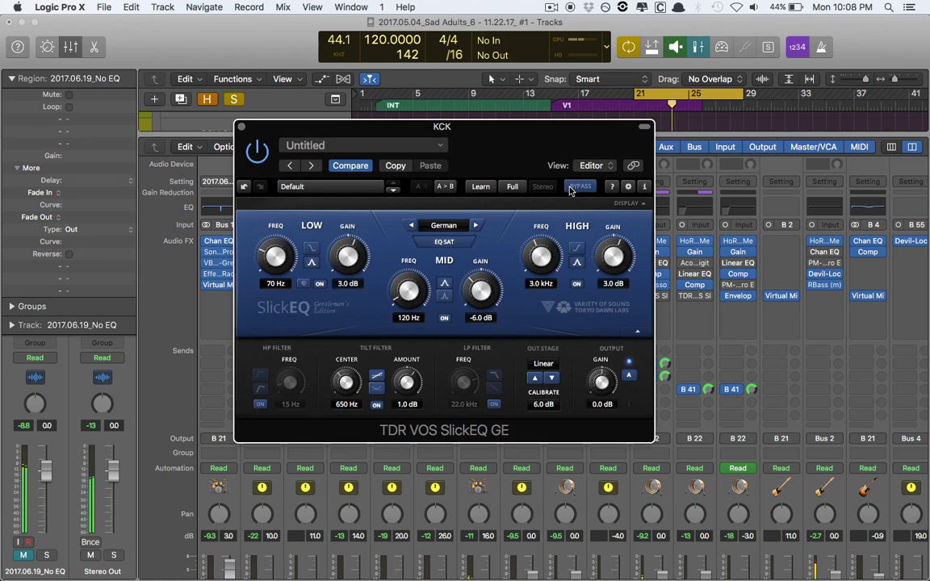
left_click(570, 188)
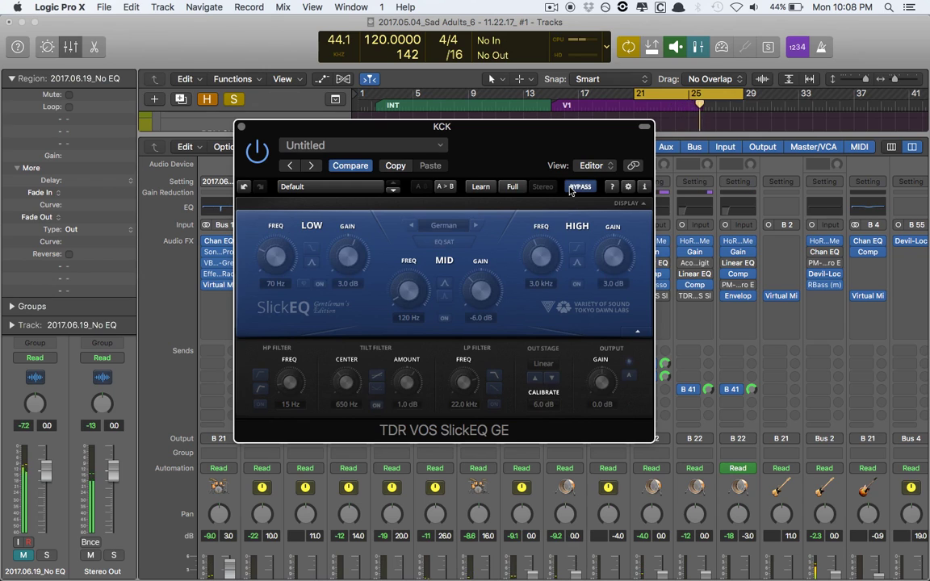
left_click(572, 187)
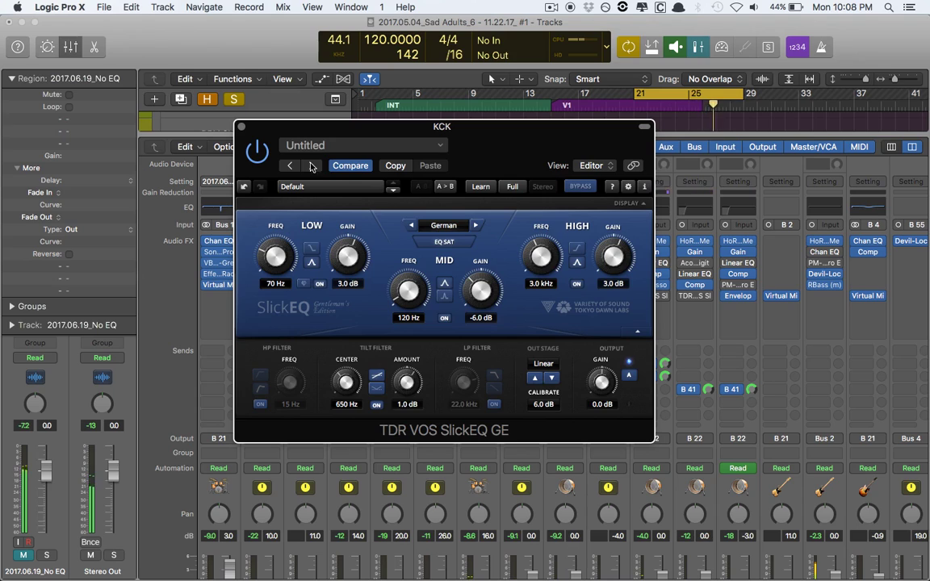
left_click(241, 128)
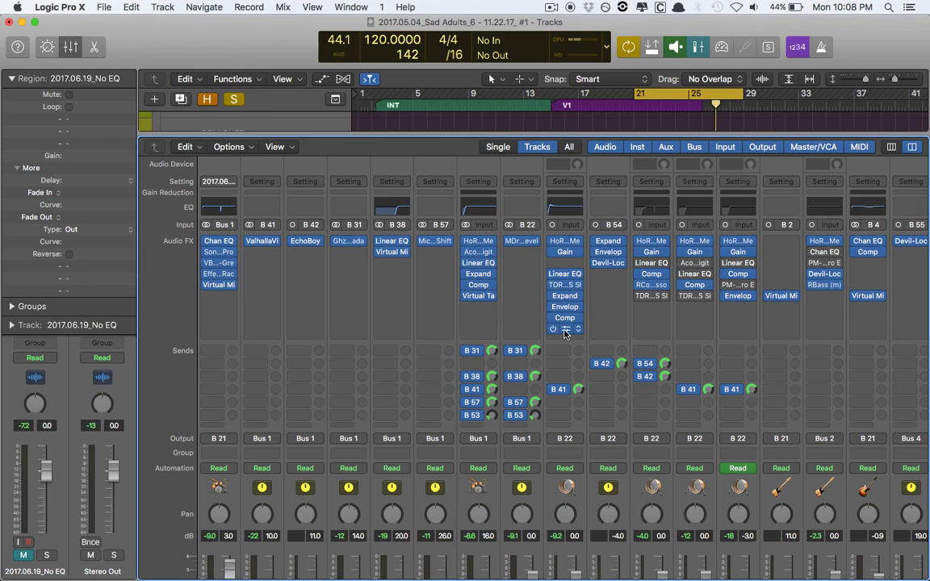
Open and switch on the KCK channel's Acon Digital DeFilter, try nudging its emphasis curve point, and restore the saved curve.
left_click(565, 330)
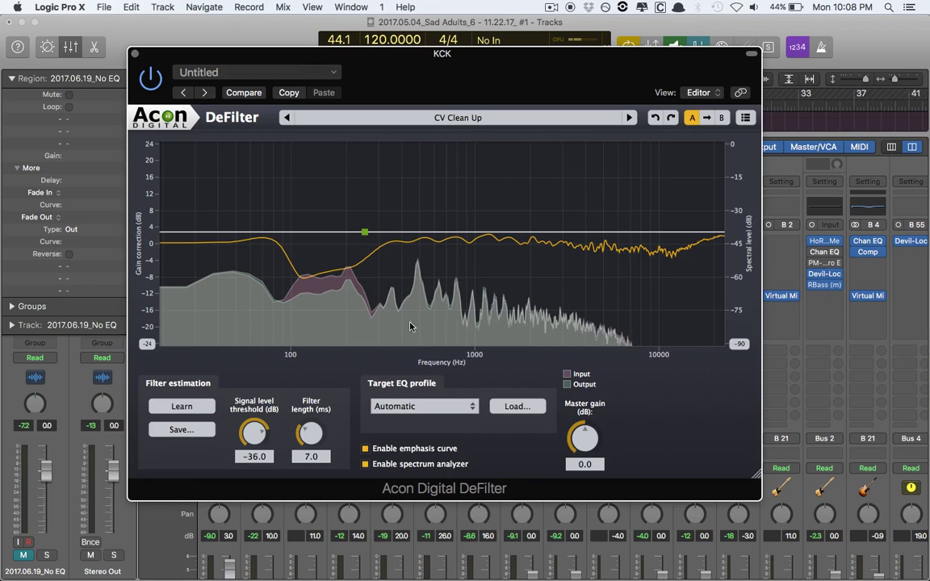
mouse_move(366, 236)
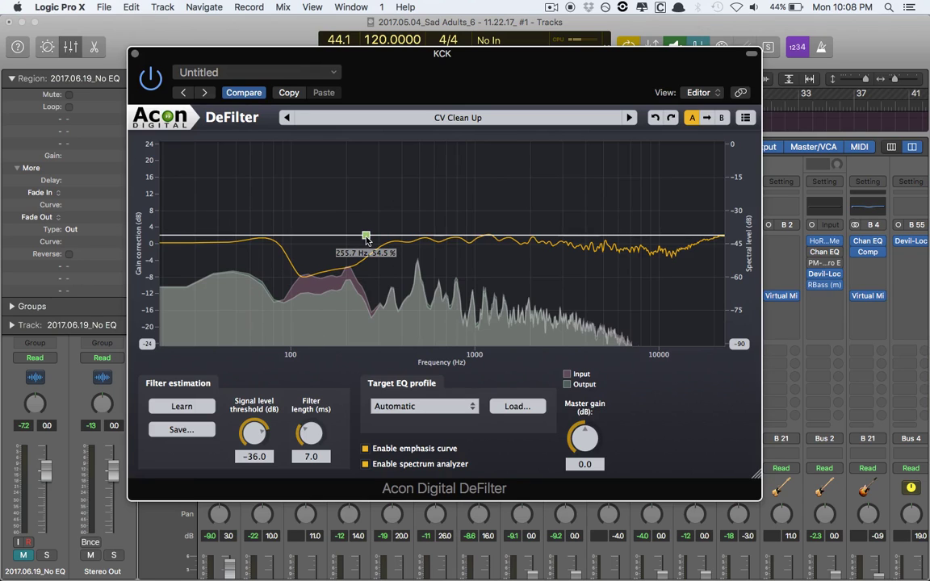
left_click_drag(366, 237, 367, 237)
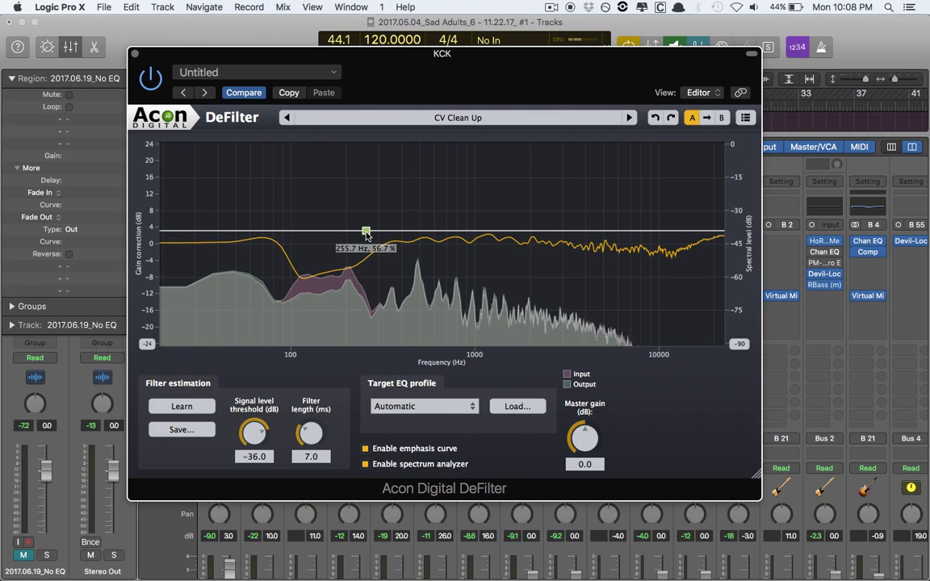
left_click(232, 89)
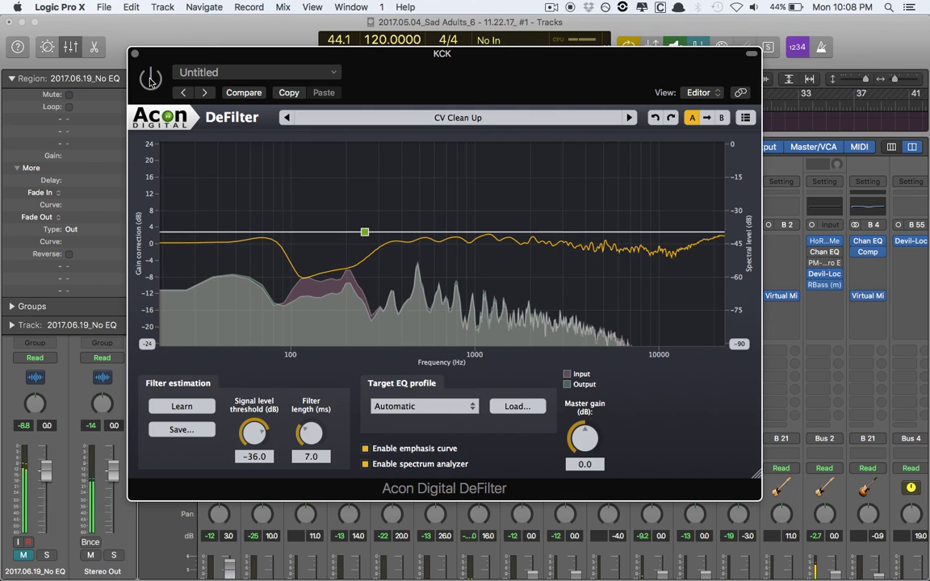
Compare the KCK channel with DeFilter bypassed and active during playback, ending with it active, and close the plug-in.
left_click(149, 80)
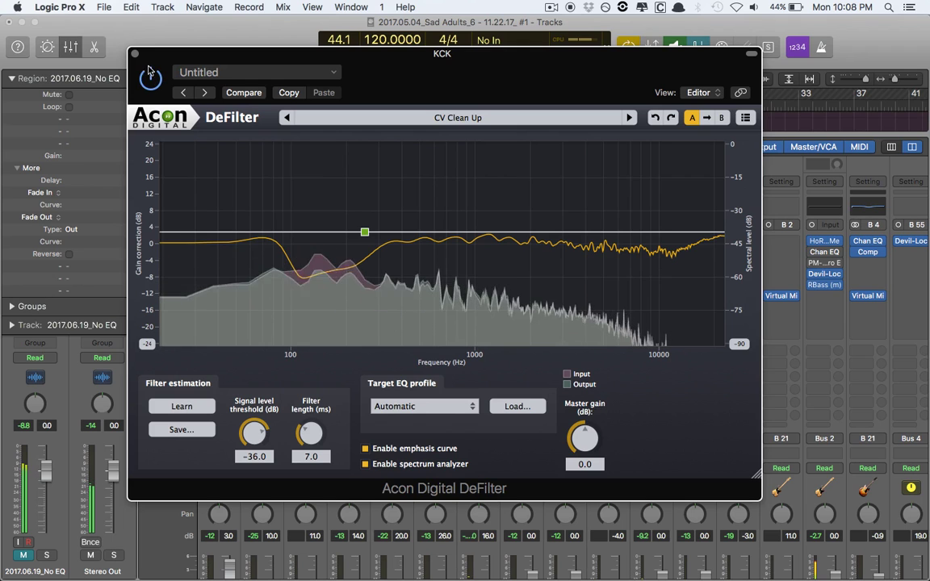
left_click(150, 78)
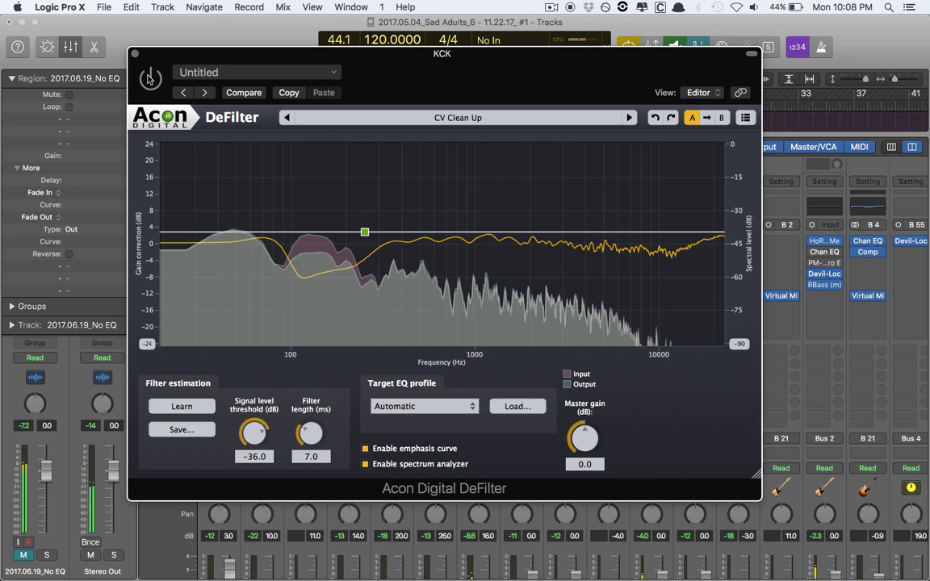
left_click(148, 78)
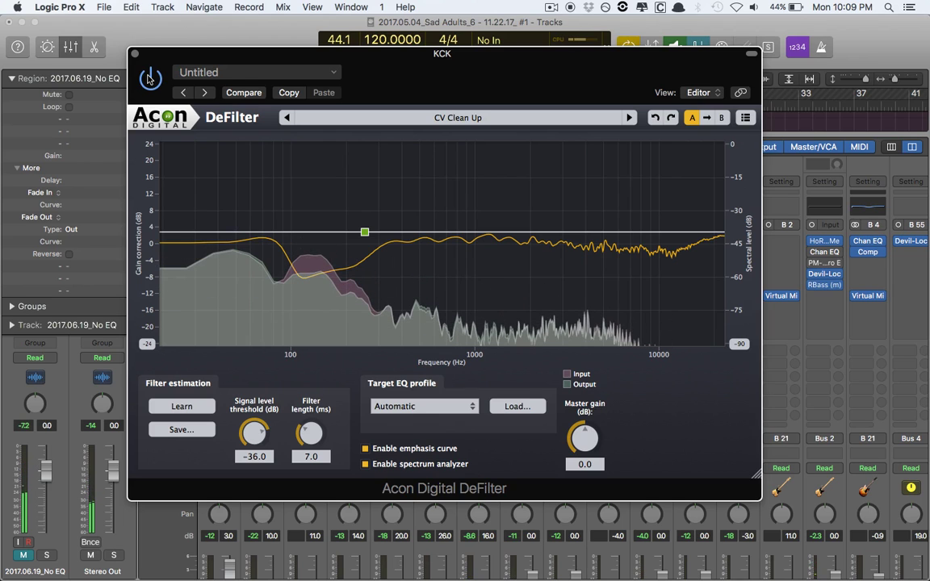
left_click(134, 53)
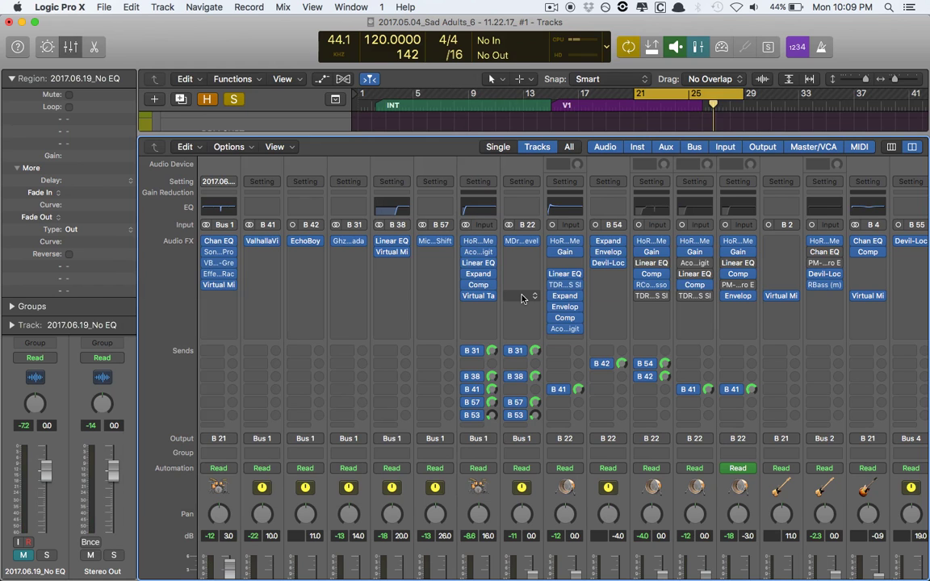
Open the Linear Phase EQ on the SNR channel and switch it on.
scroll(523, 307, "down", 5)
scroll(530, 346, "right", 3)
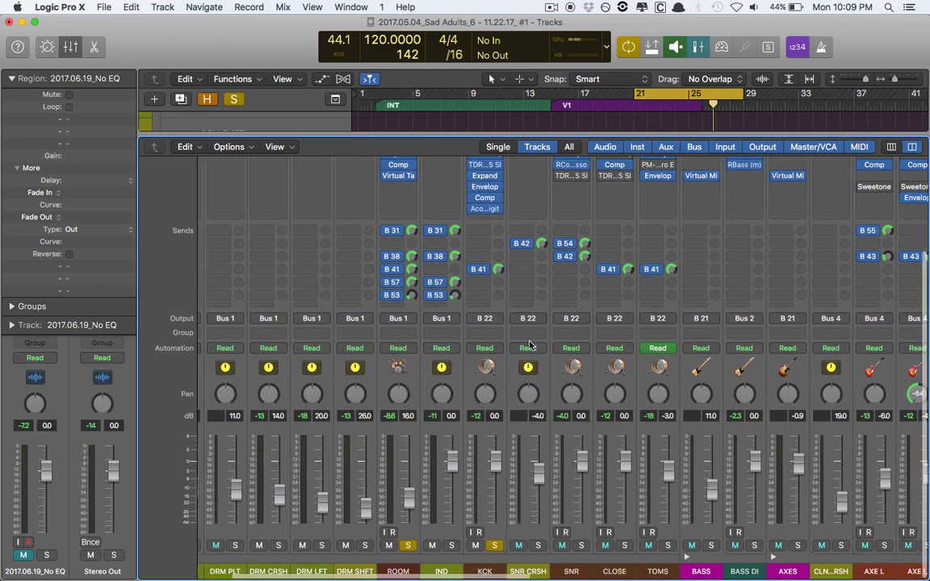
scroll(551, 357, "up", 5)
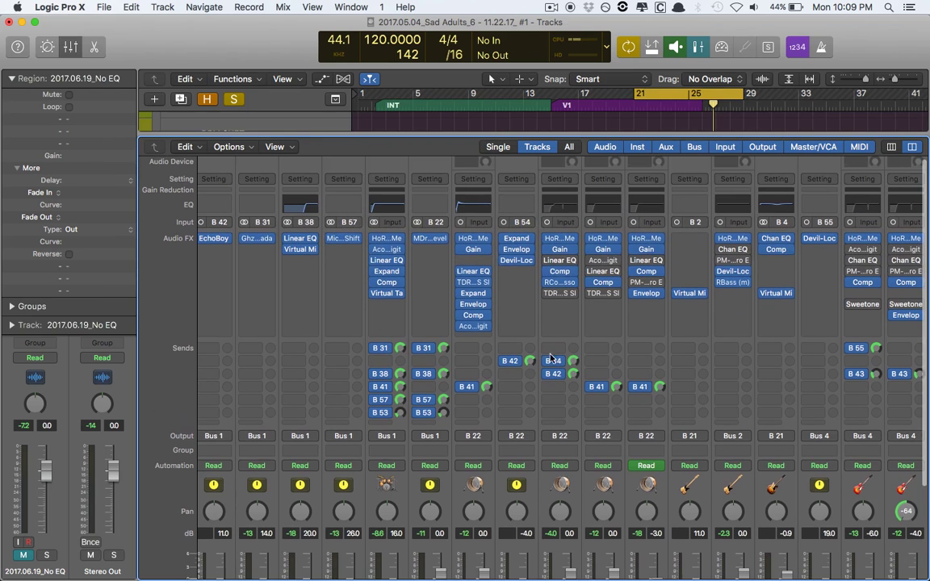
left_click(560, 261)
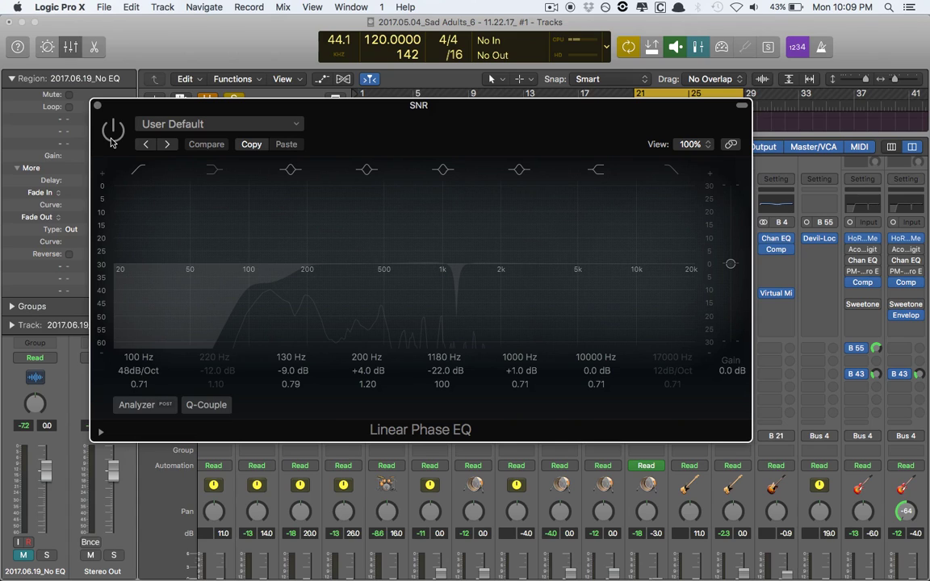
left_click(113, 131)
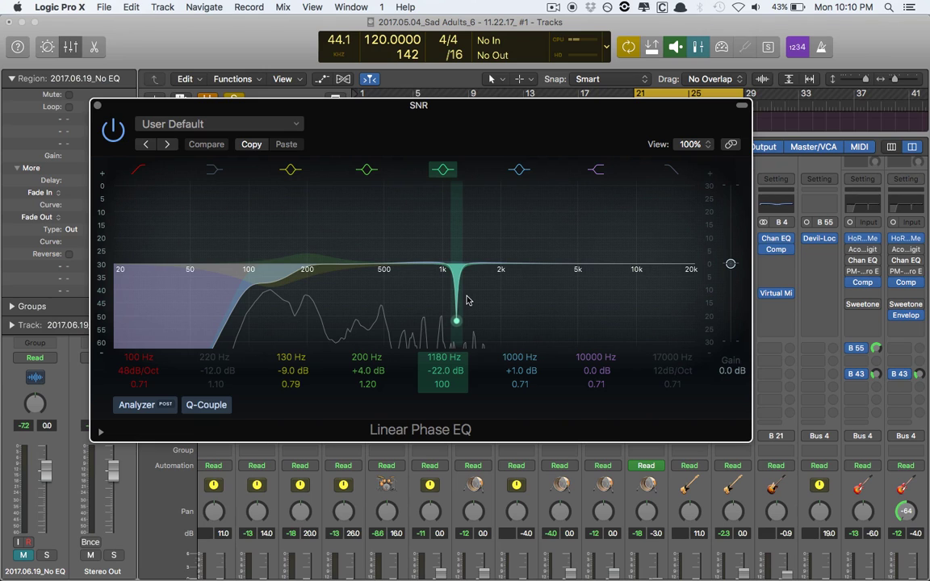
Compare the SNR channel with the Linear Phase EQ bypassed and active during playback, ending with it active, and close the plug-in.
left_click(118, 129)
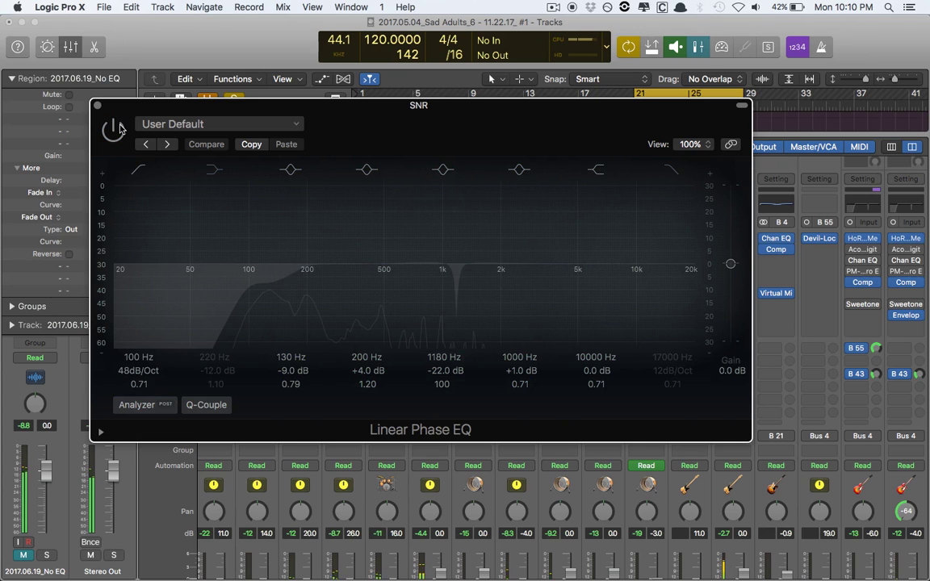
left_click(118, 128)
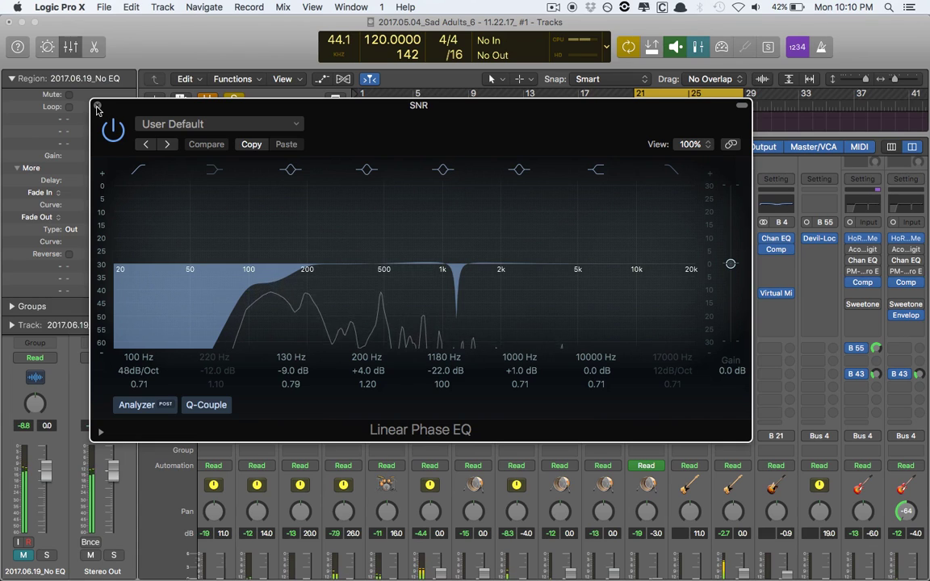
left_click(97, 107)
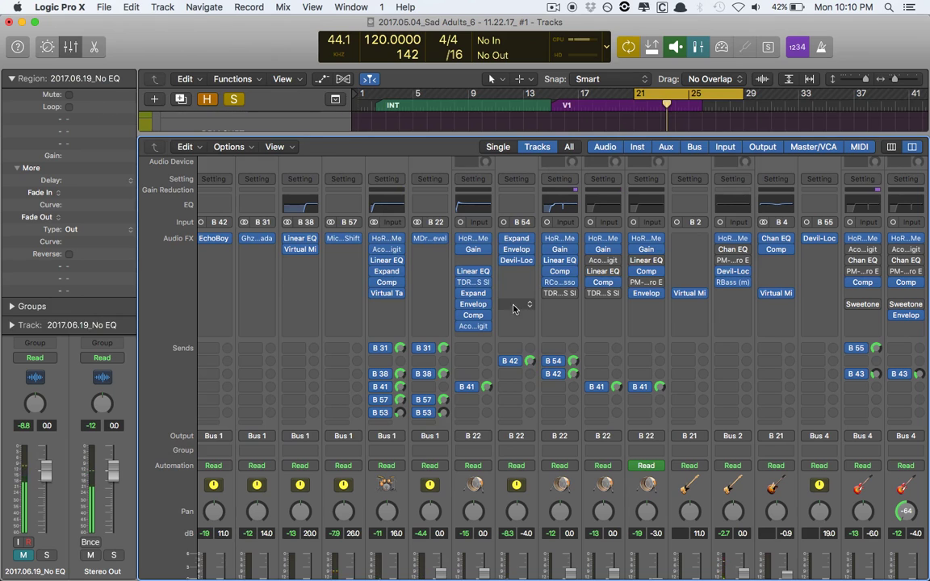
Open and switch on the SNR channel's TDR VOS SlickEQ GE, and check the channel's Linear Phase EQ curve alongside it.
left_click(559, 293)
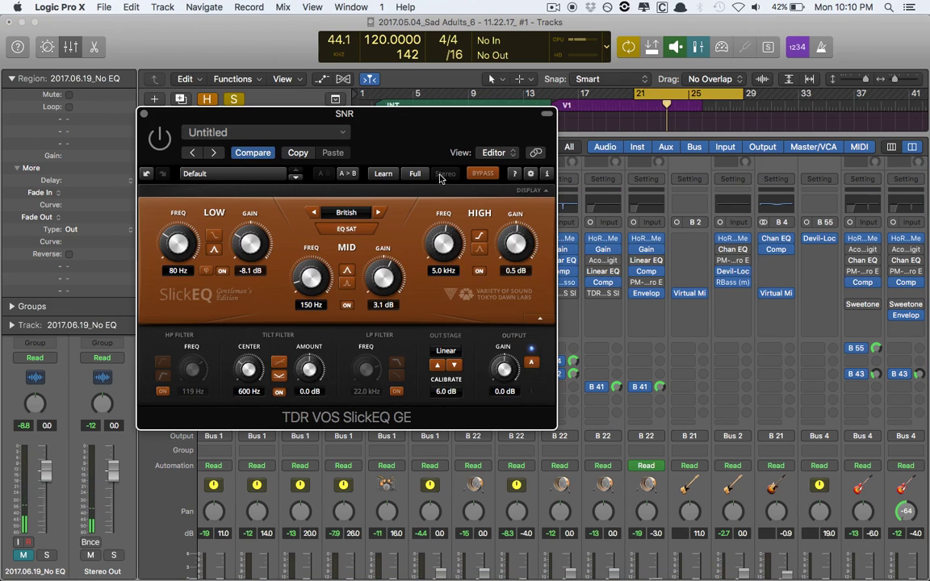
left_click(254, 155)
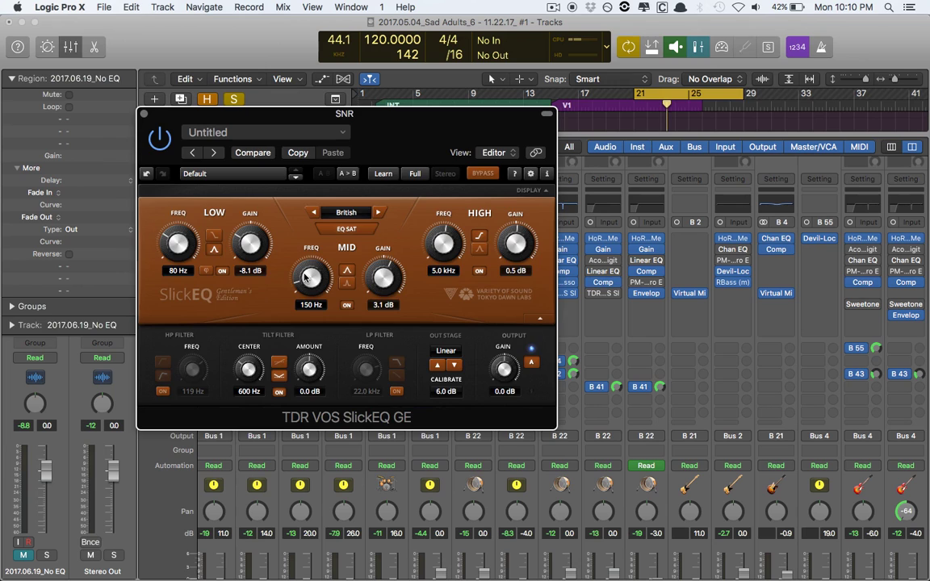
key("super+w")
left_click(564, 261)
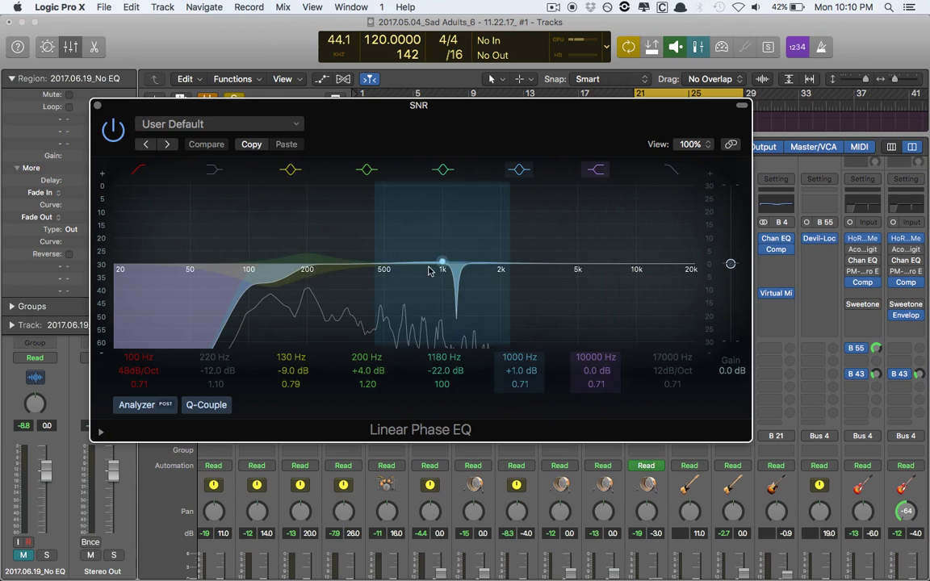
left_click(97, 106)
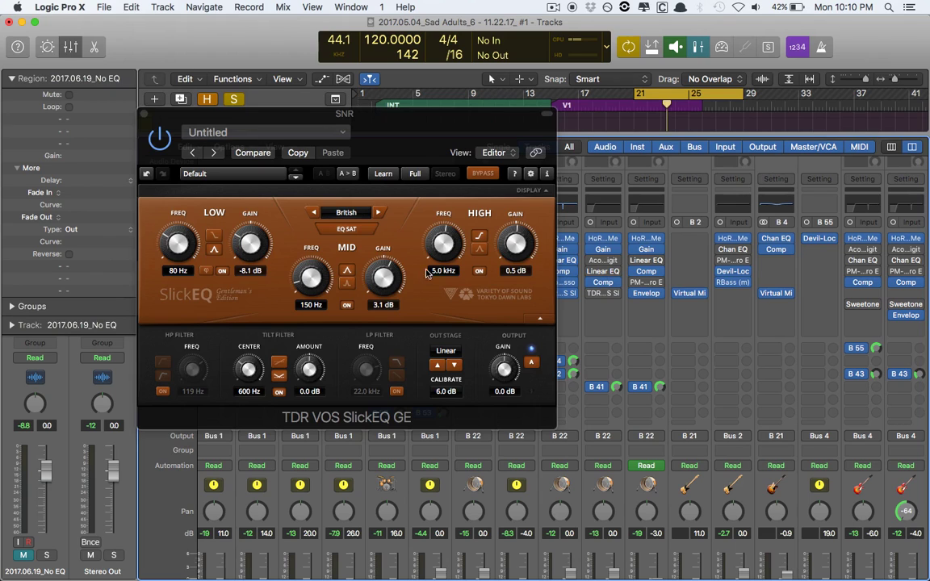
Compare the SNR channel with SlickEQ bypassed and active during playback, ending with it active, and close the plug-in.
left_click(478, 175)
key("space")
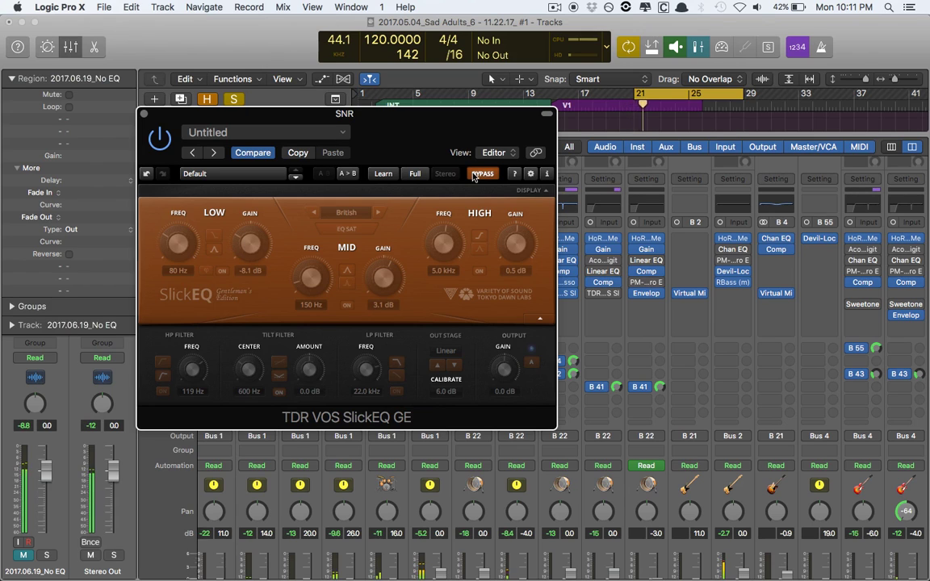
left_click(478, 175)
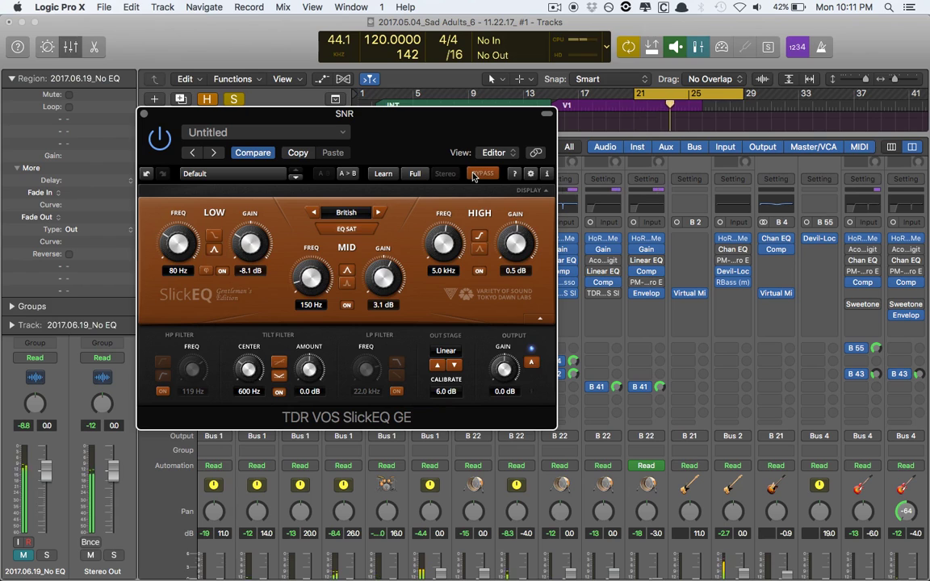
left_click(478, 174)
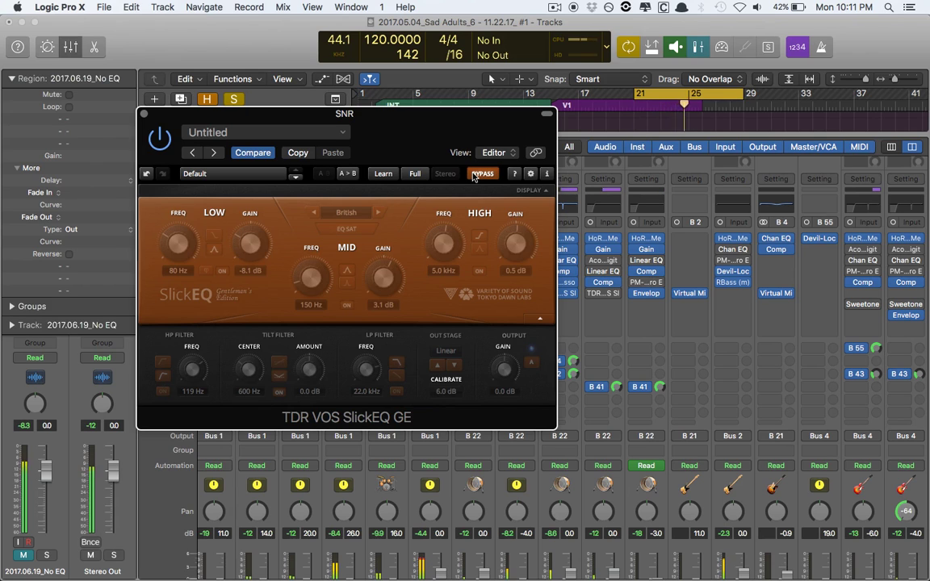
left_click(478, 174)
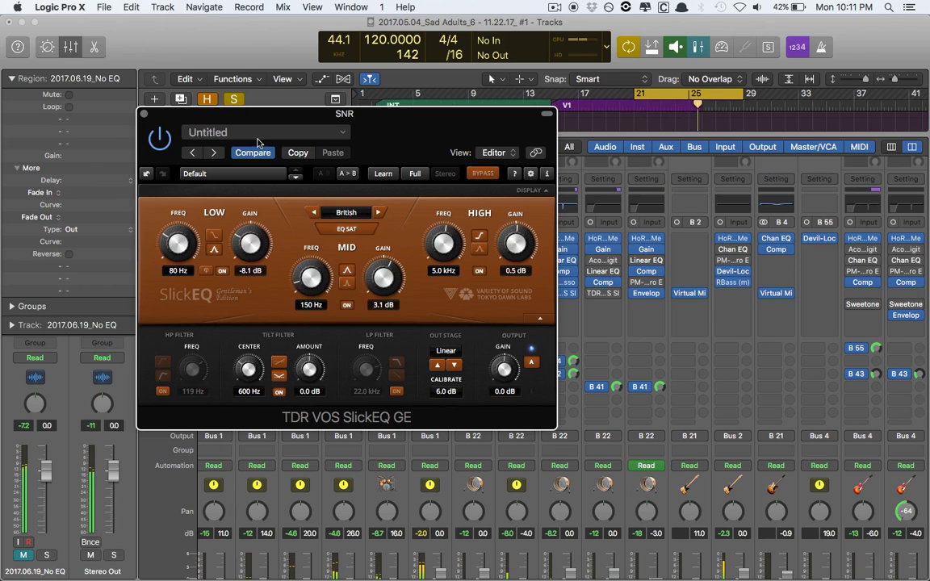
left_click(144, 114)
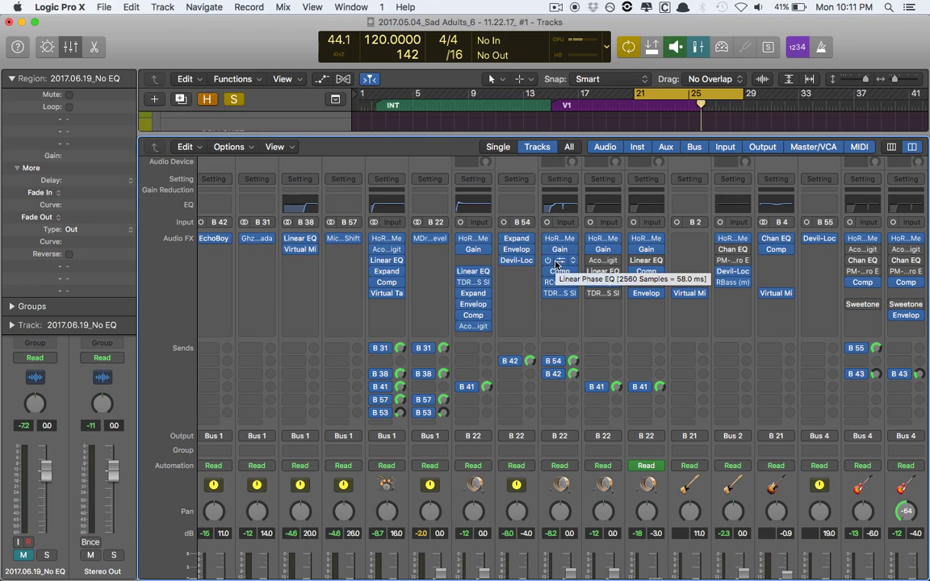
Solo the CLOSE channel, then switch on and open its Acon Digital DeFilter.
scroll(592, 314, "down", 5)
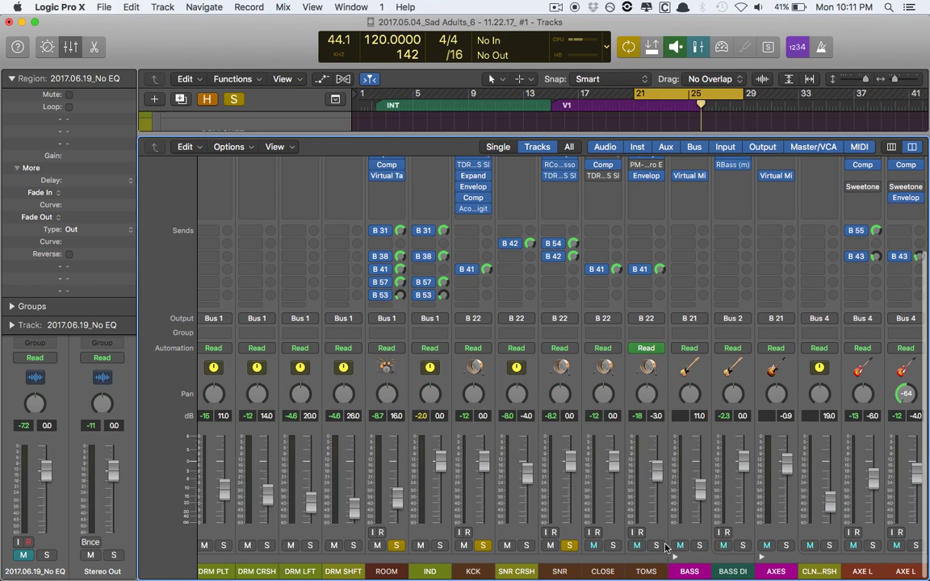
scroll(638, 551, "up", 5)
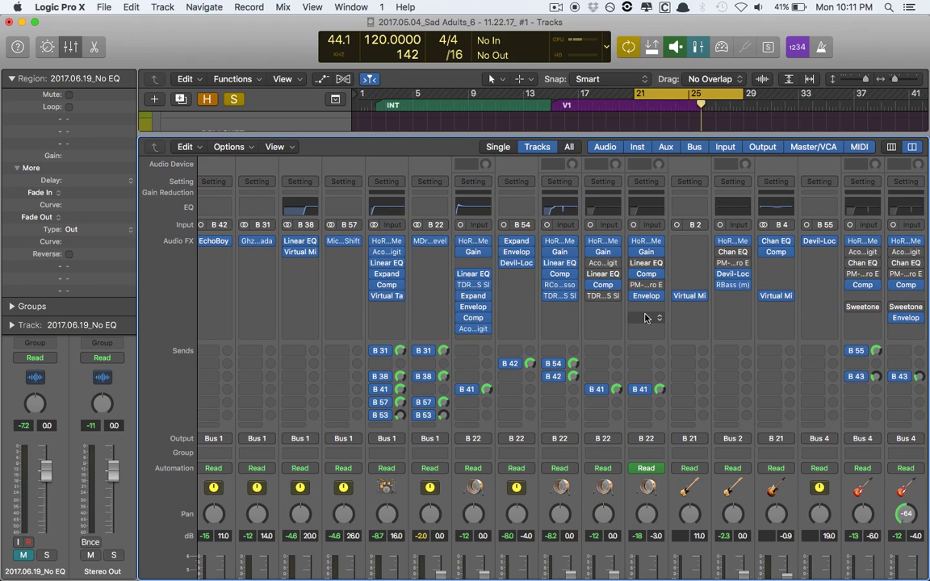
left_click(589, 264)
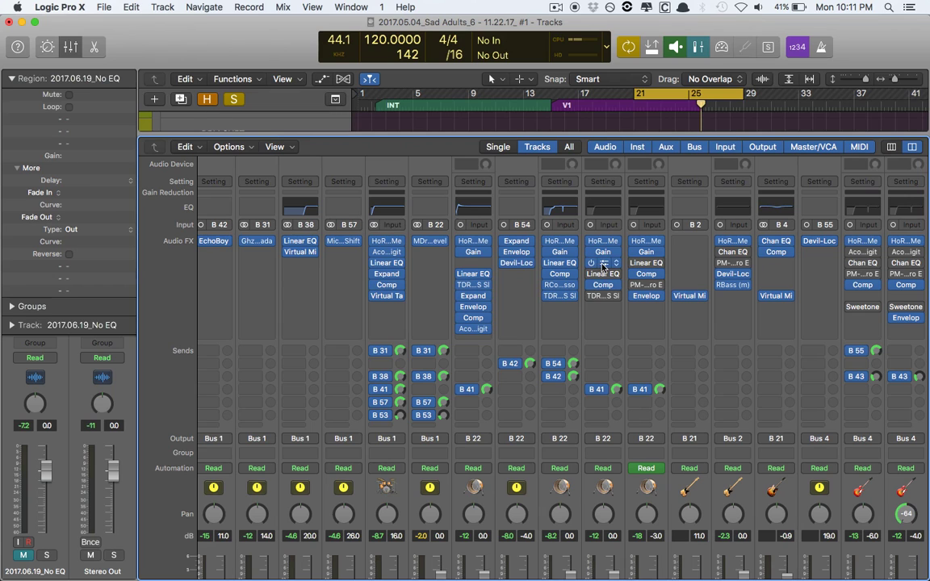
left_click(602, 265)
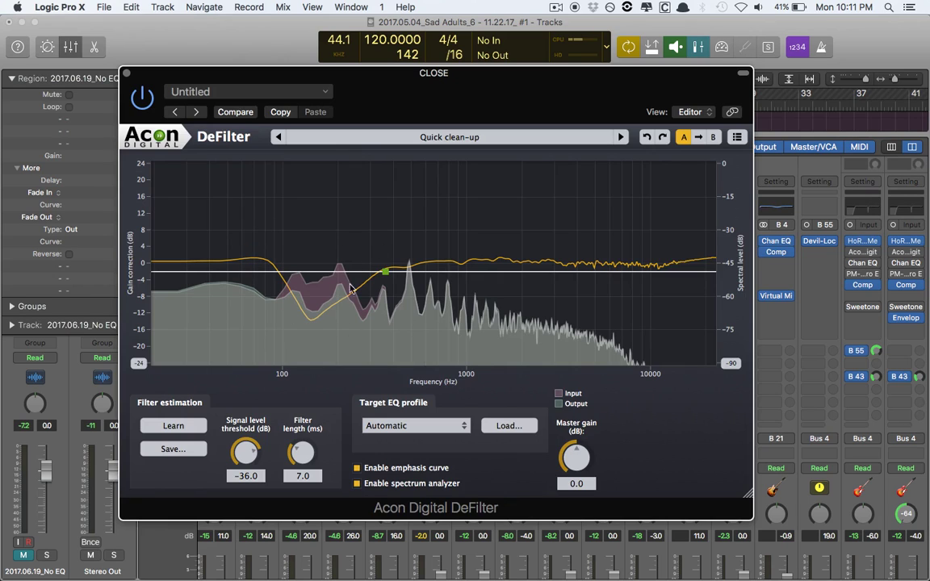
Try raising the CLOSE DeFilter's emphasis curve point to the 24 dB maximum, and restore the saved curve.
mouse_move(384, 277)
left_click_drag(386, 272, 410, 164)
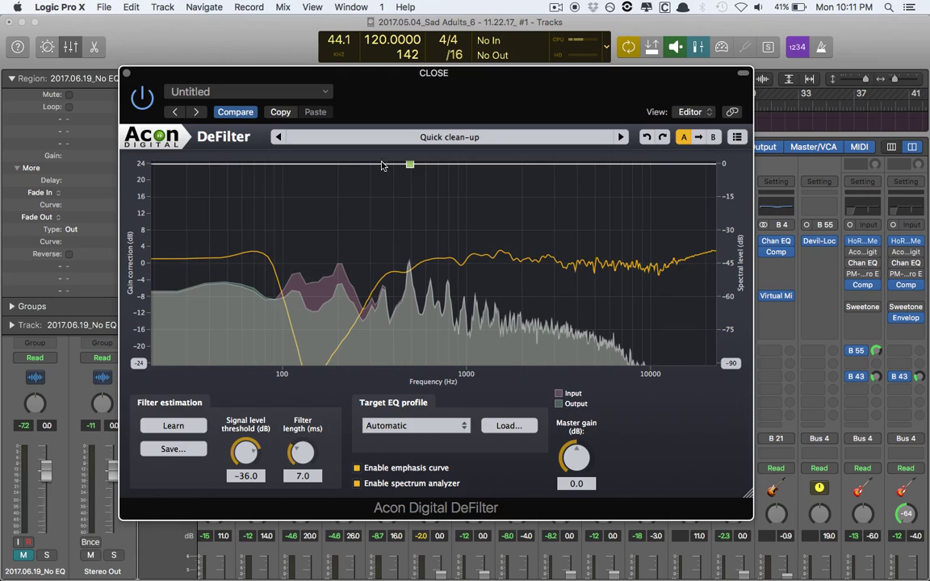
left_click(227, 111)
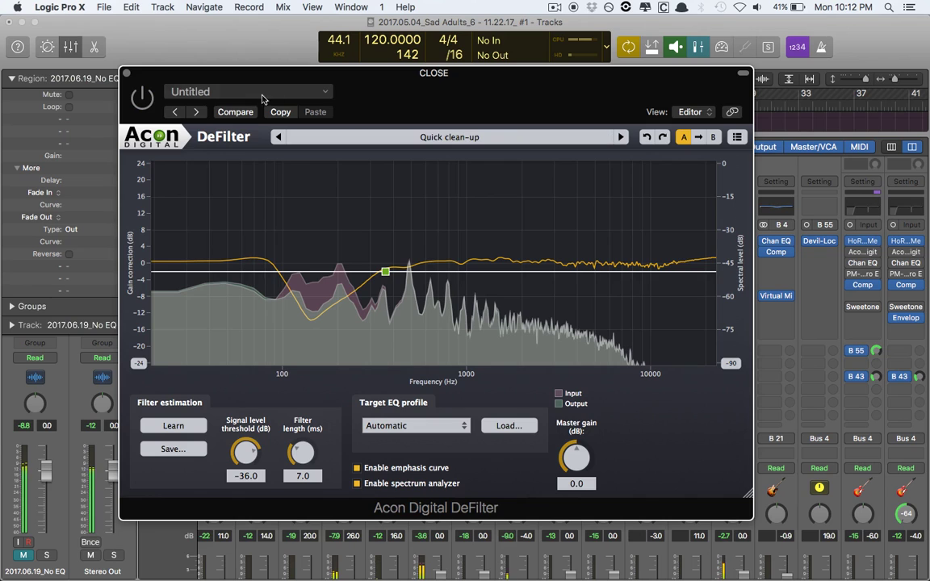
Compare the CLOSE channel with DeFilter bypassed and active during playback, ending with it active, and close the plug-in.
left_click(142, 99)
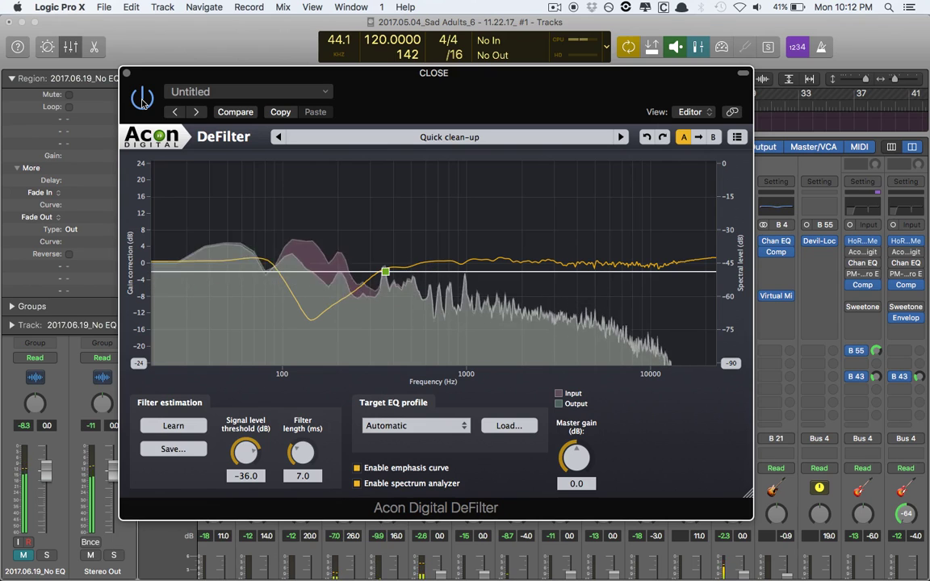
left_click(142, 100)
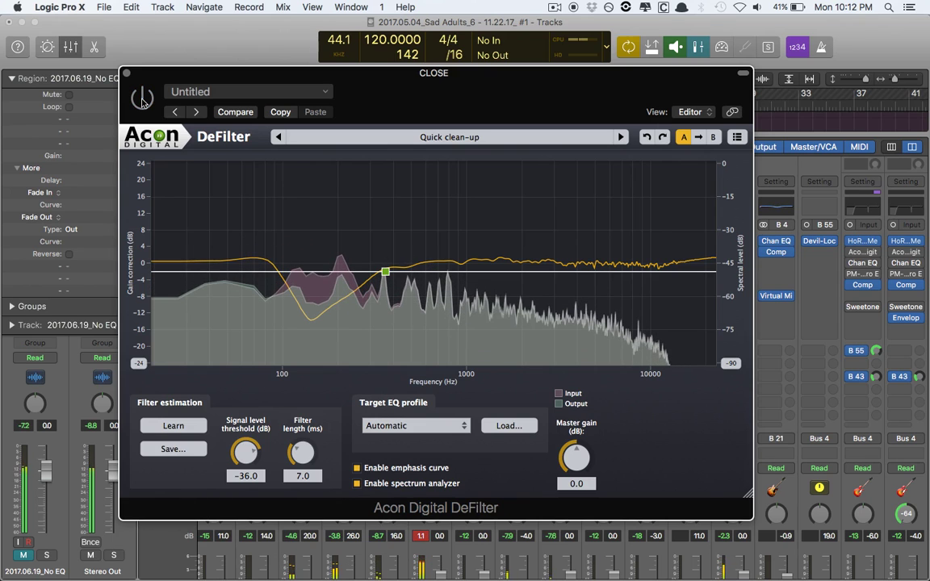
left_click(142, 99)
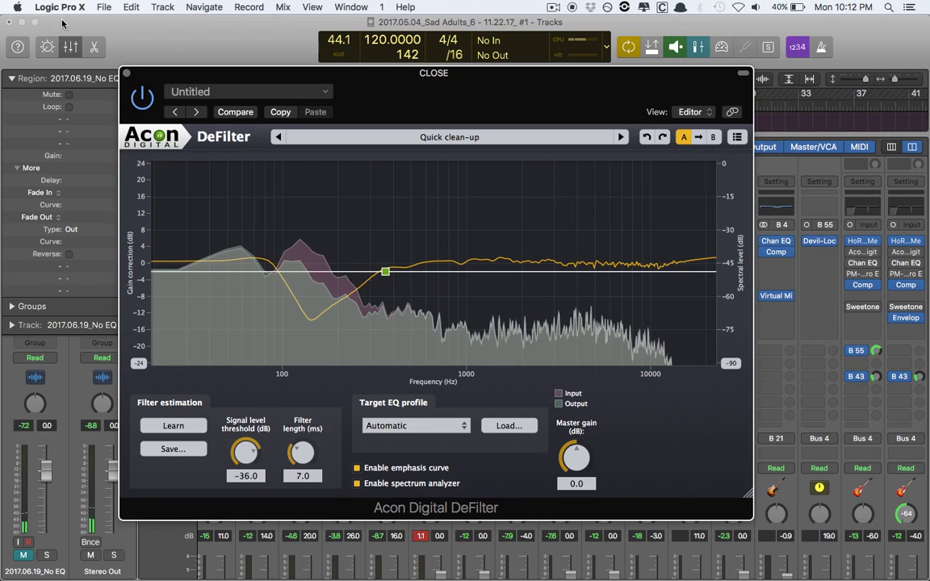
left_click(127, 74)
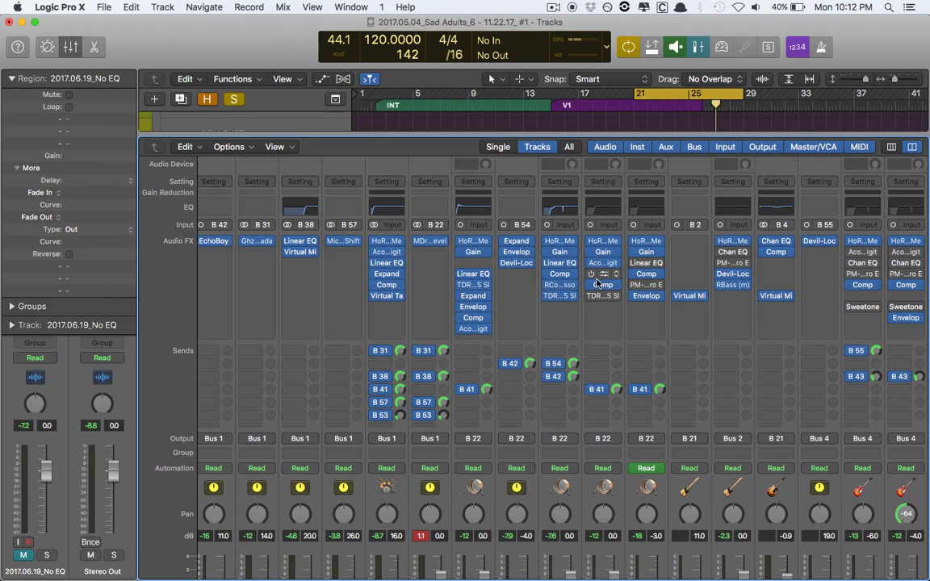
Switch on the CLOSE channel's Linear Phase EQ, compare it bypassed and active during playback, and close it while active.
left_click(591, 275)
left_click(603, 275)
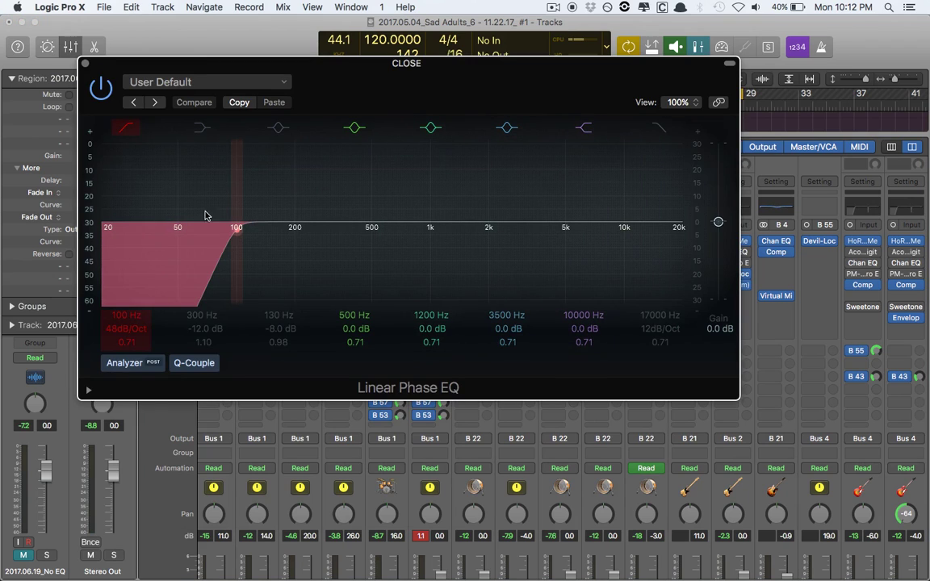
left_click(98, 87)
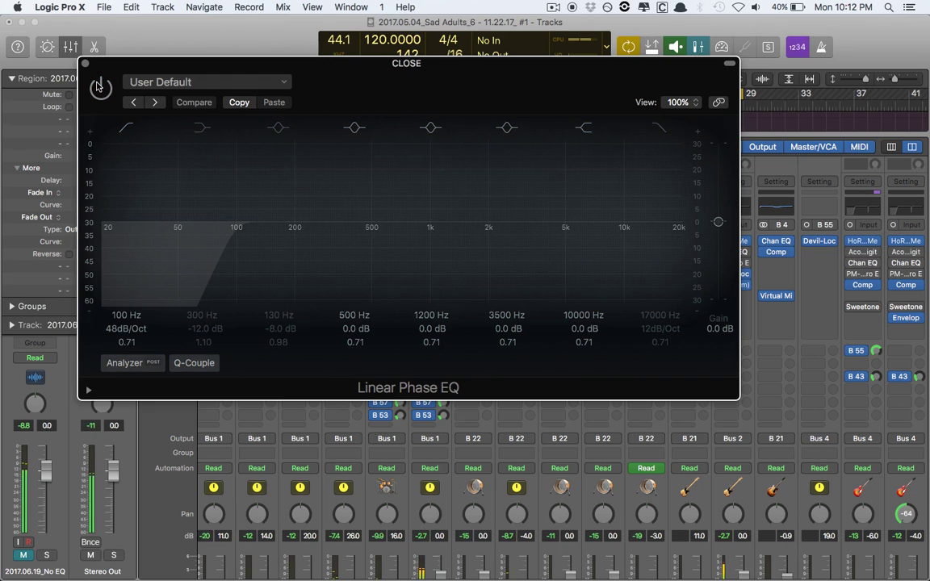
left_click(98, 86)
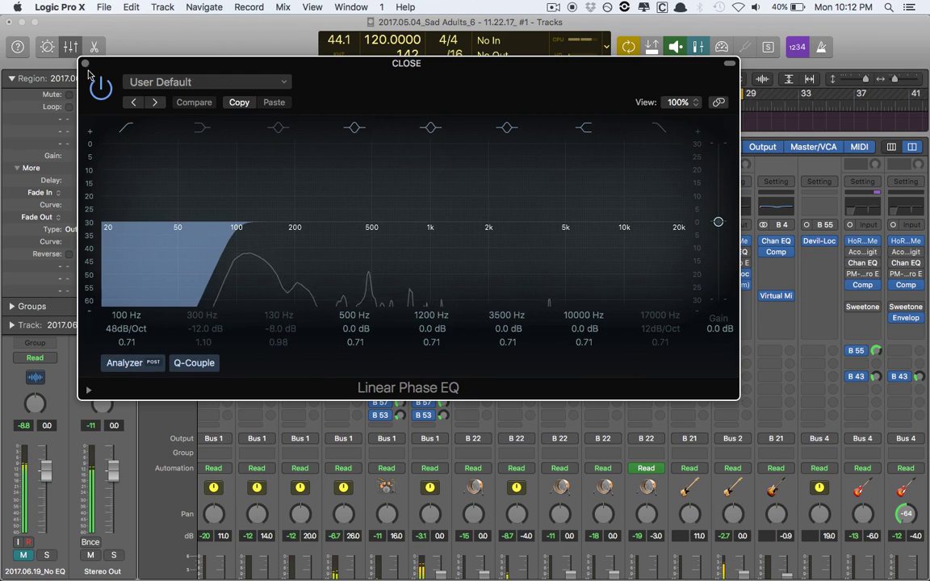
left_click(86, 64)
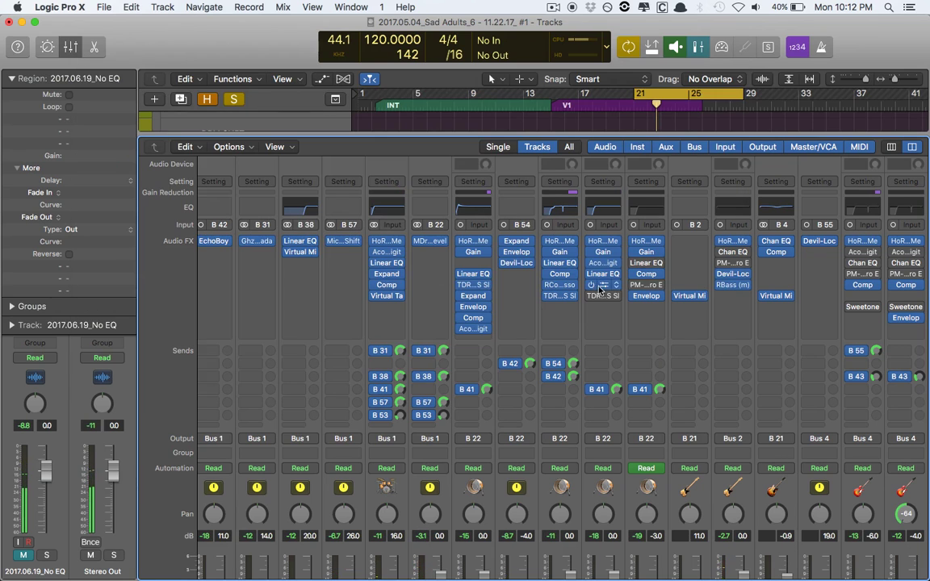
Switch on the CLOSE channel's TDR VOS SlickEQ GE, compare it bypassed and active during playback, and close it while active.
left_click(545, 296)
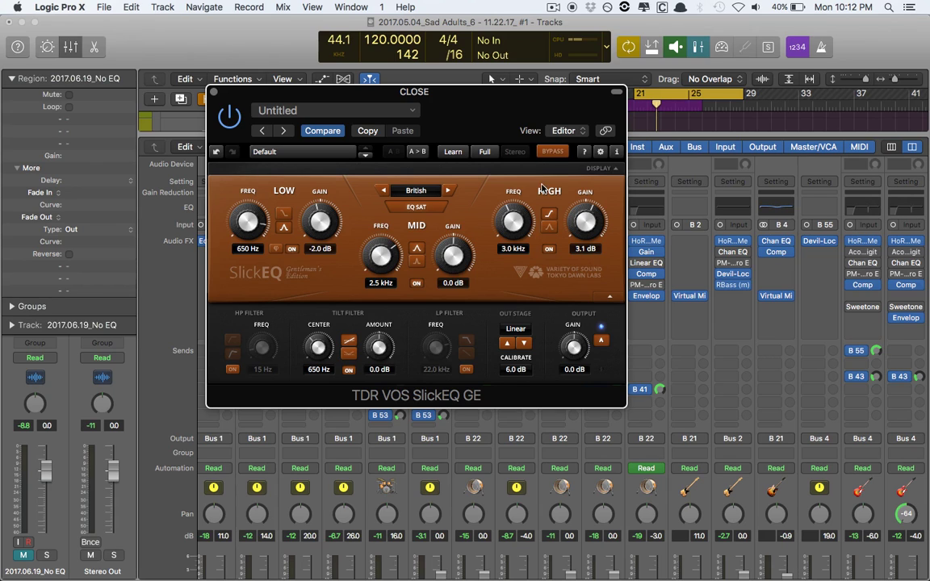
left_click(543, 154)
key("space")
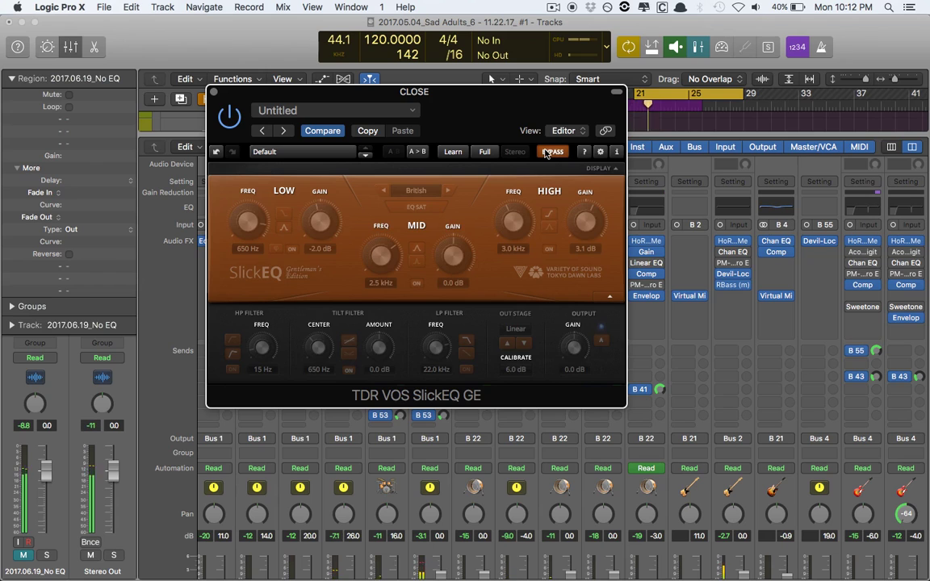
left_click(547, 153)
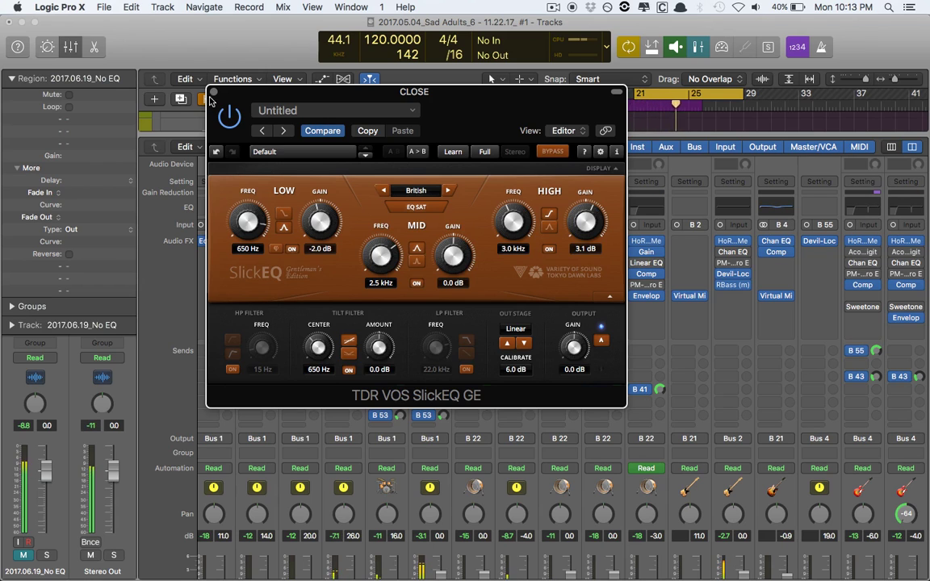
left_click(551, 154)
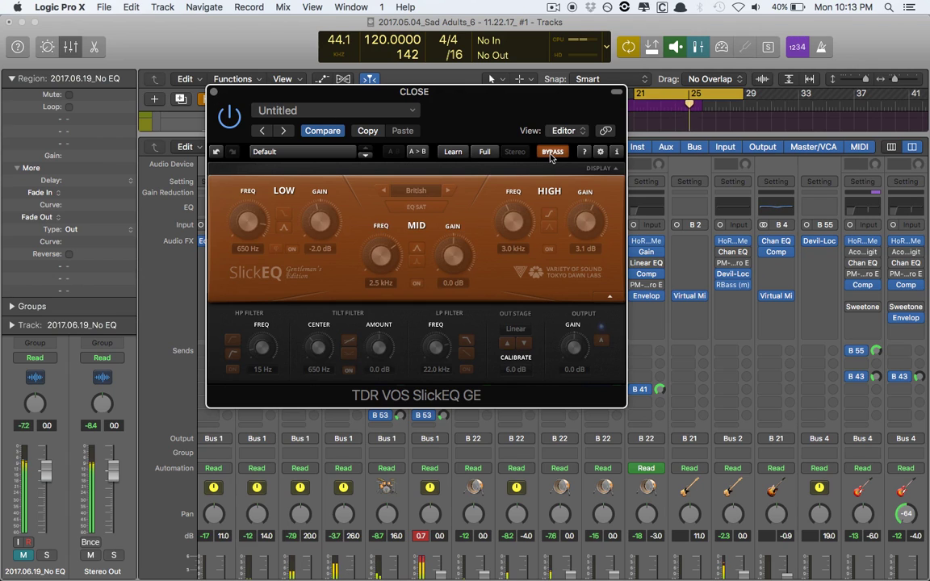
left_click(552, 153)
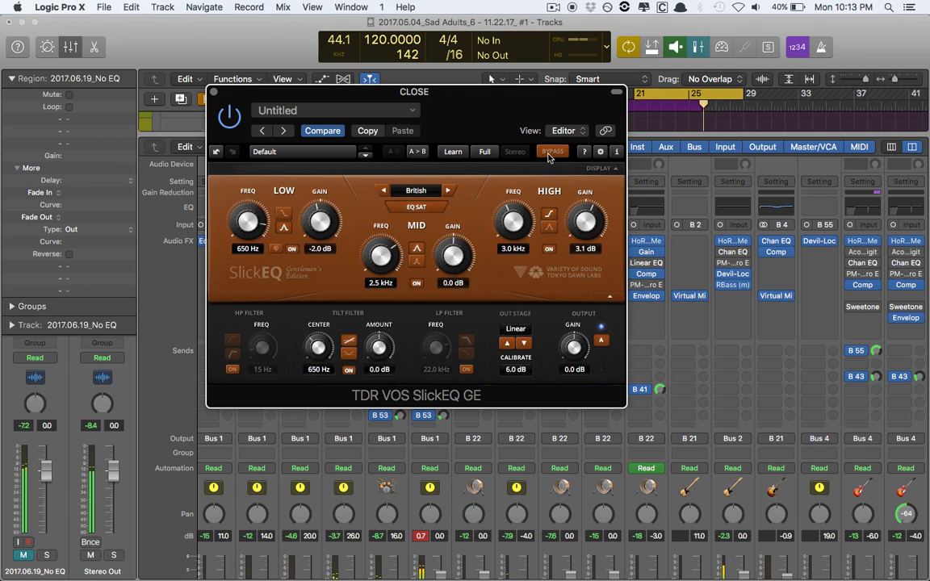
left_click(214, 95)
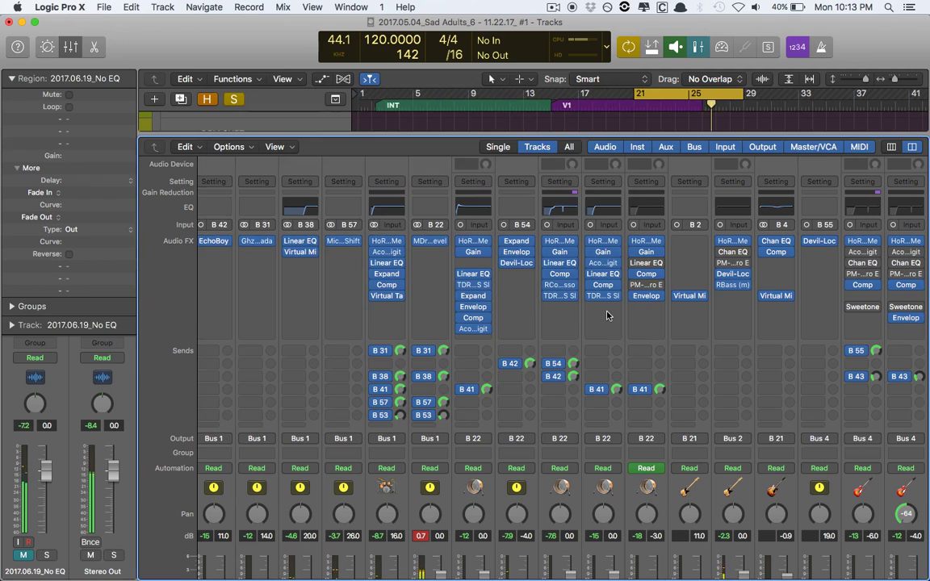
Solo the TOMS channel, switch on its Linear Phase EQ, check the 100 Hz low cut, and close the plug-in.
scroll(607, 316, "down", 5)
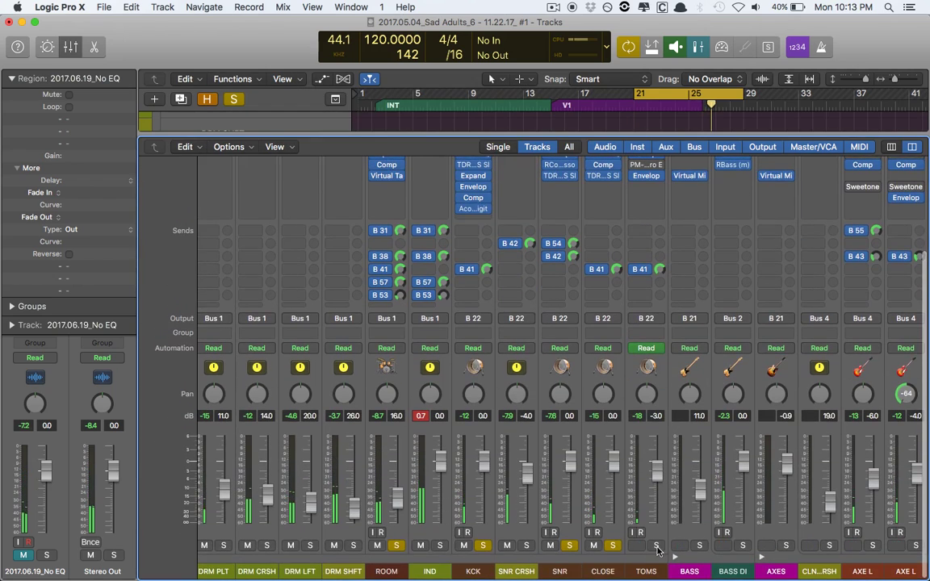
scroll(646, 323, "up", 4)
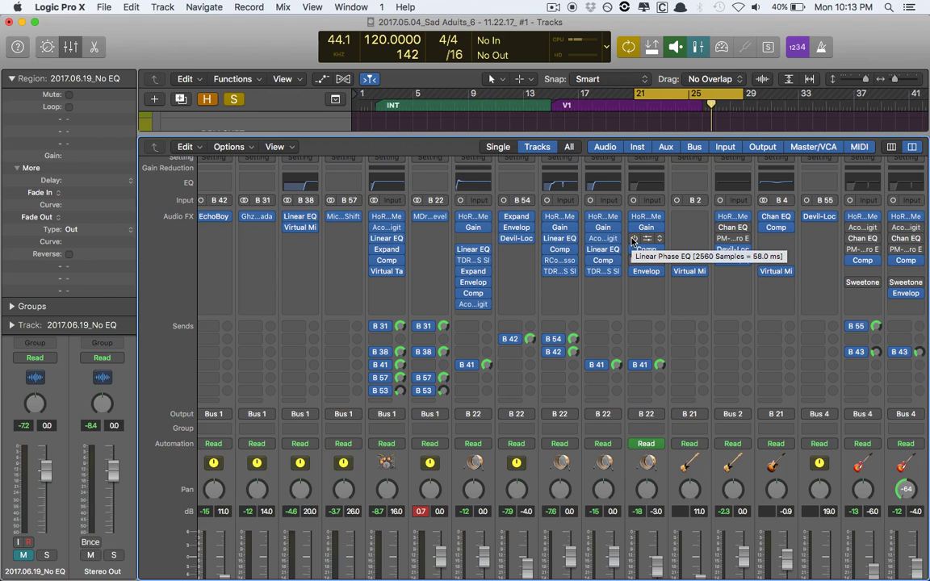
left_click(638, 239)
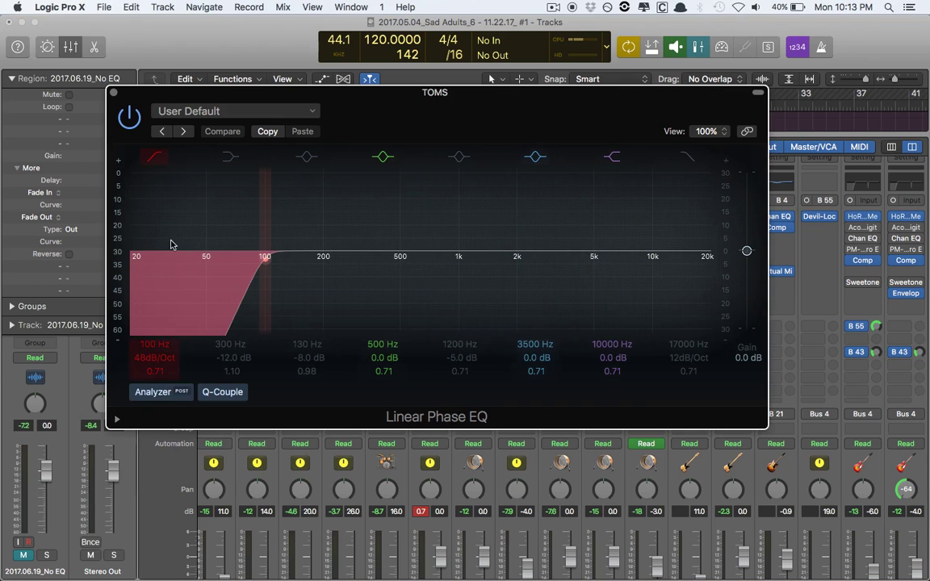
left_click(113, 93)
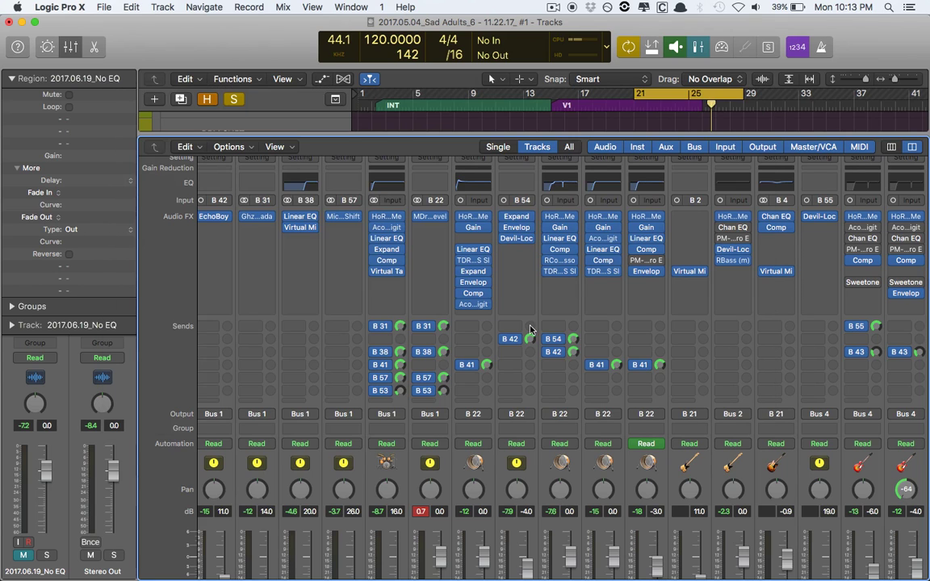
Switch on and open the TOMS channel's PM-Retro Equalizer, then hide the plug-in window and the mixer to show the track regions.
left_click(645, 262)
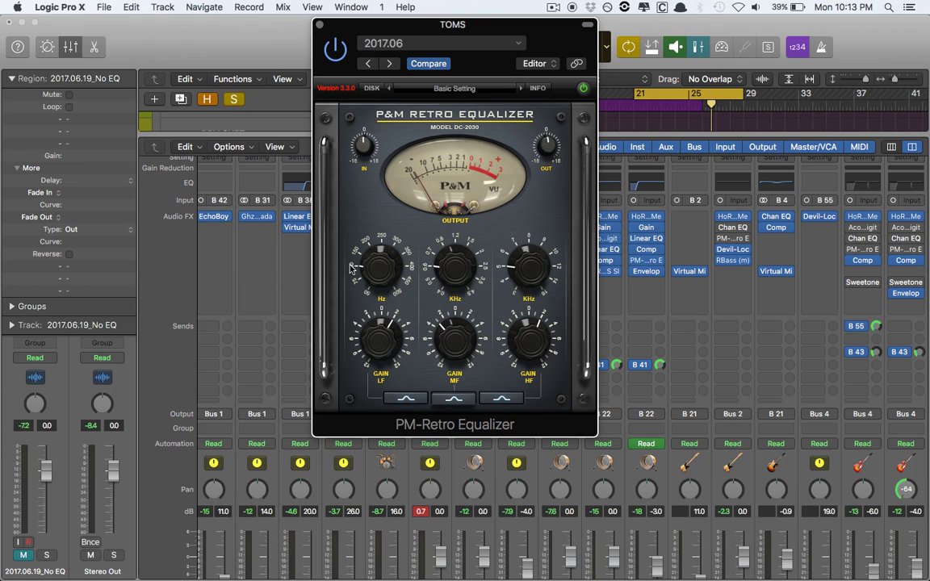
key("v")
key("x")
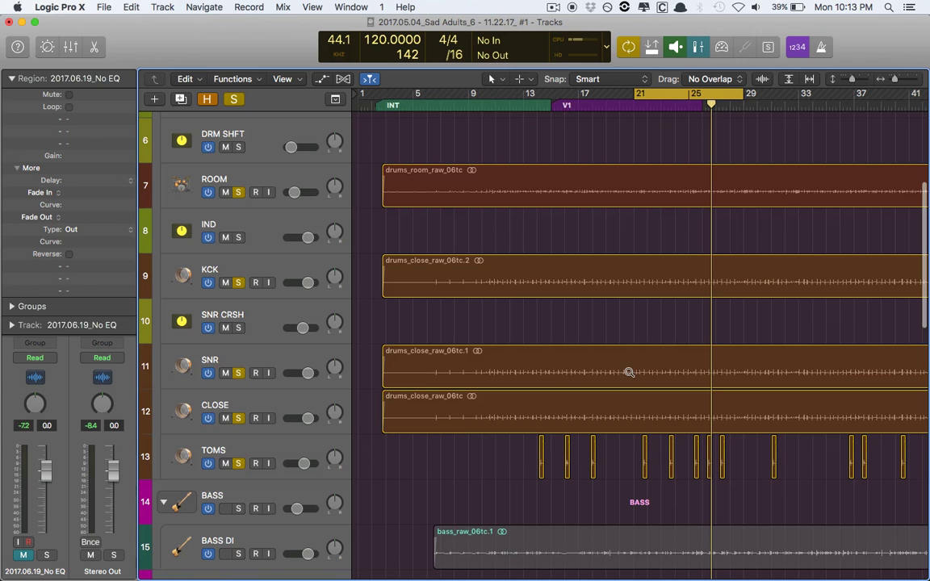
Turn off cycle playback and play the TOMS track from just before the tom hit near bar 22.
left_click_drag(645, 416, 749, 516)
key("c")
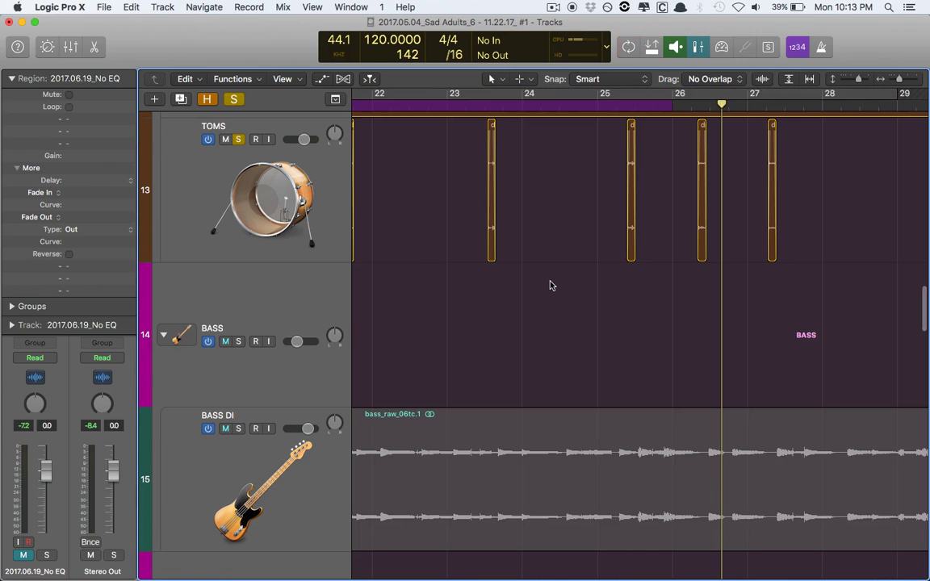
scroll(551, 285, "left", 5)
left_click(507, 103)
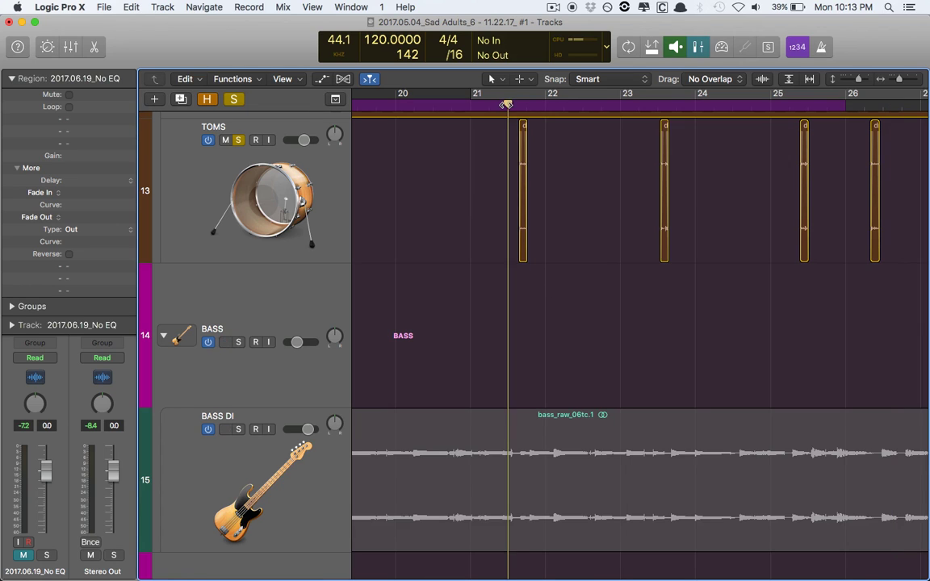
key("space")
key("space")
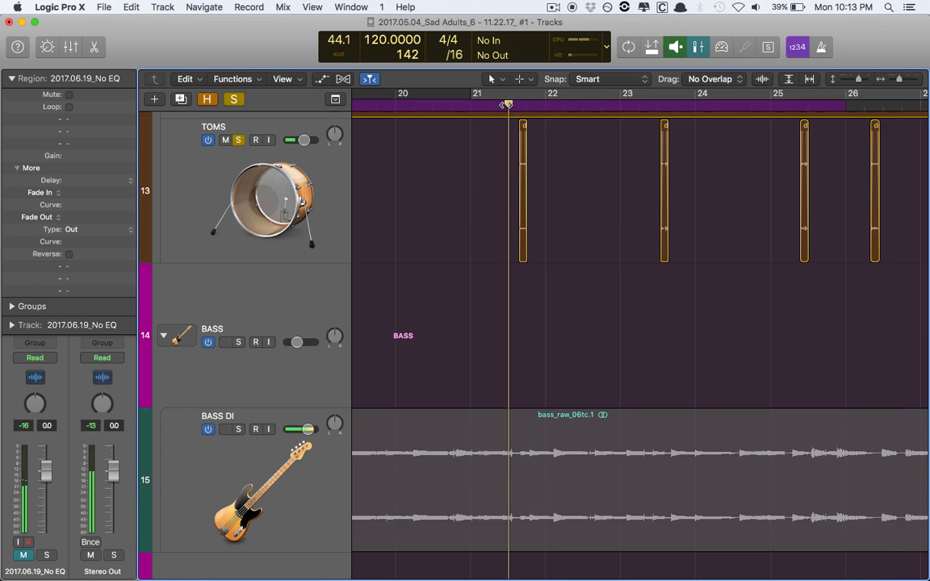
Bring back the TOMS channel's PM-Retro Equalizer, compare it bypassed and active during playback, and close the plug-in.
key("v")
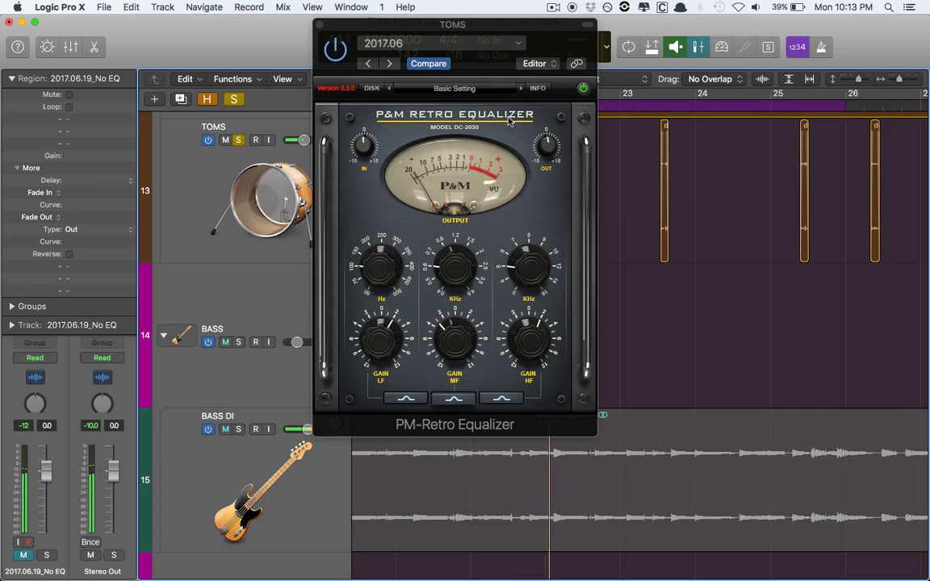
key("space")
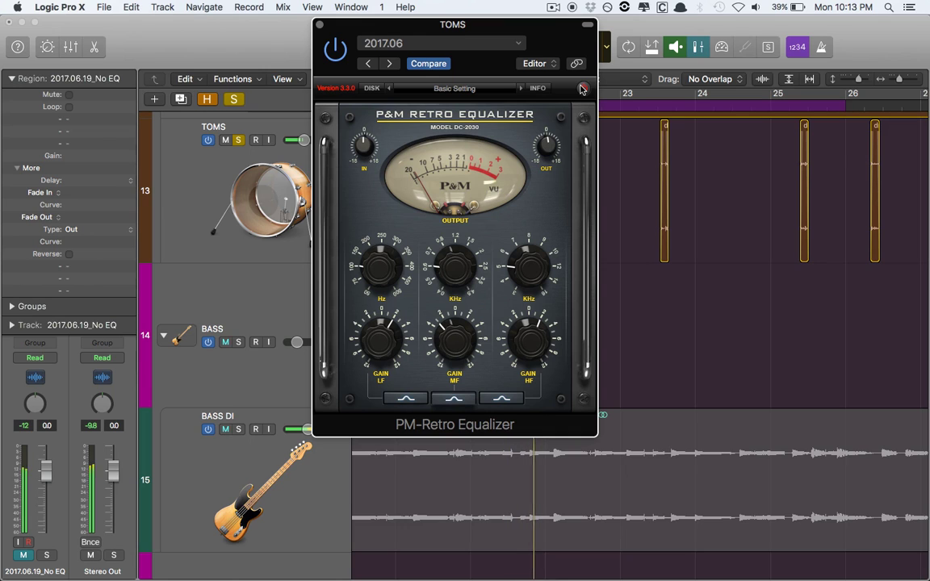
left_click(320, 24)
Turn cycle playback back on and solo the BASS track alongside the drums.
left_click(561, 250, "ctrl+alt")
left_click(560, 250, "ctrl+alt")
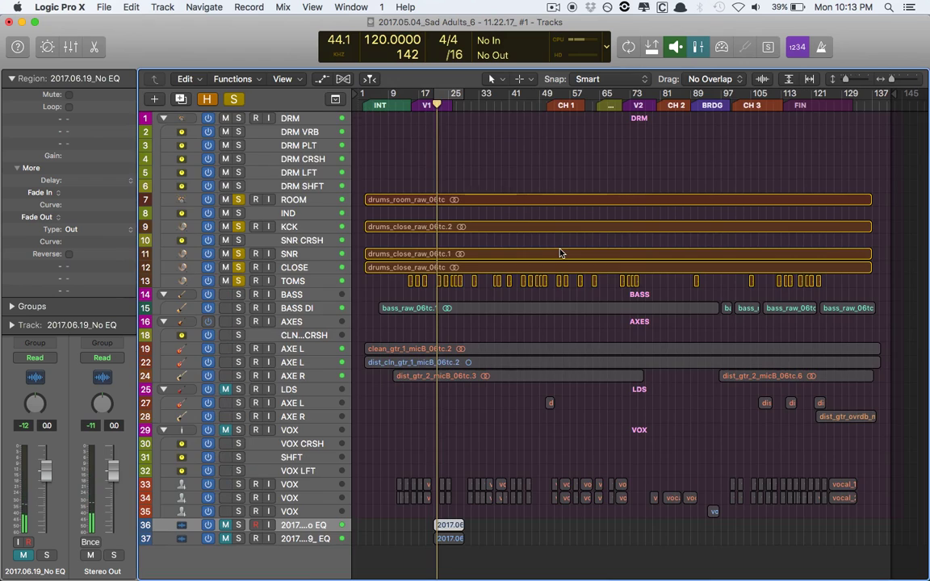
key("c")
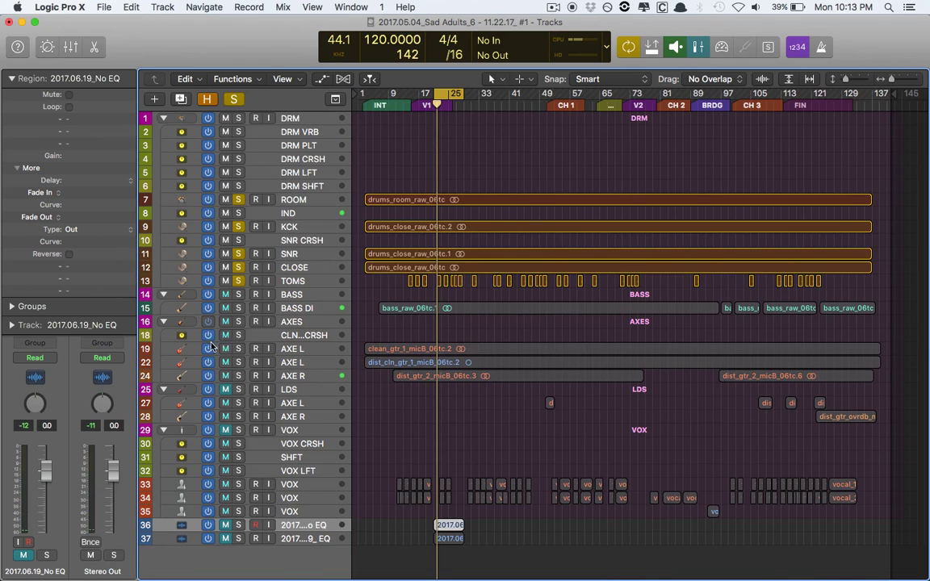
left_click(238, 295)
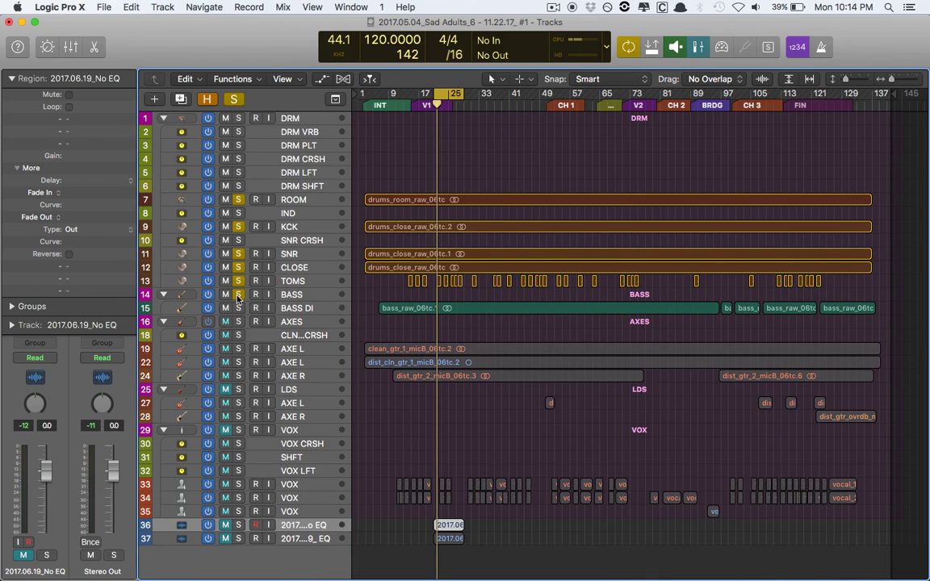
Show the mixer, switch on the BASS DI channel's Channel EQ, check its low cut, and close the plug-in.
key("x")
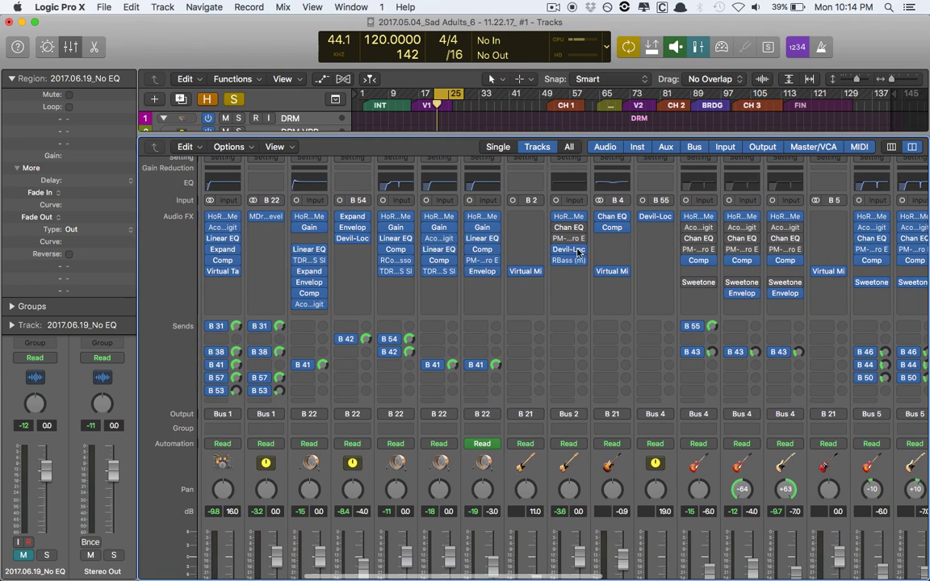
right_click(560, 227)
left_click(559, 227)
left_click(558, 227)
left_click(566, 231)
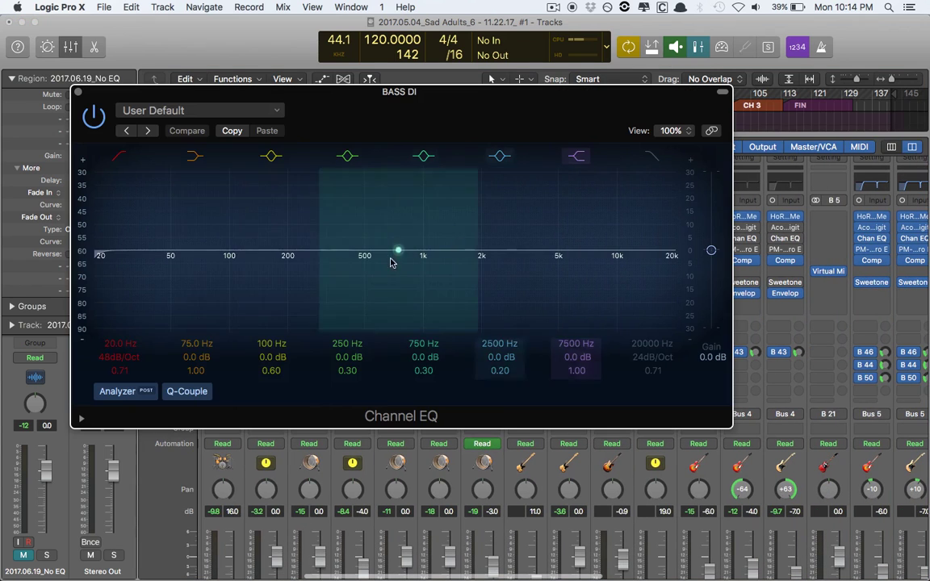
left_click(76, 93)
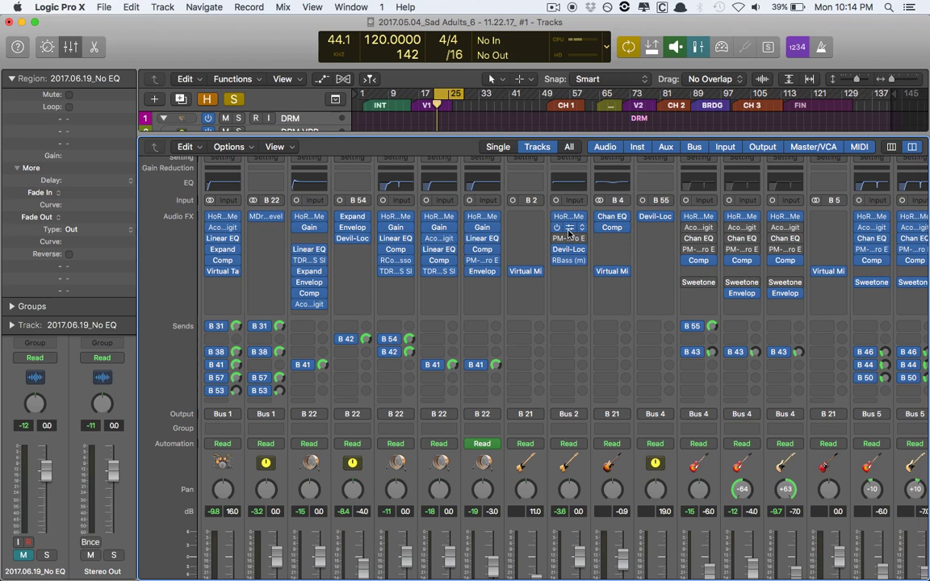
left_click(568, 230)
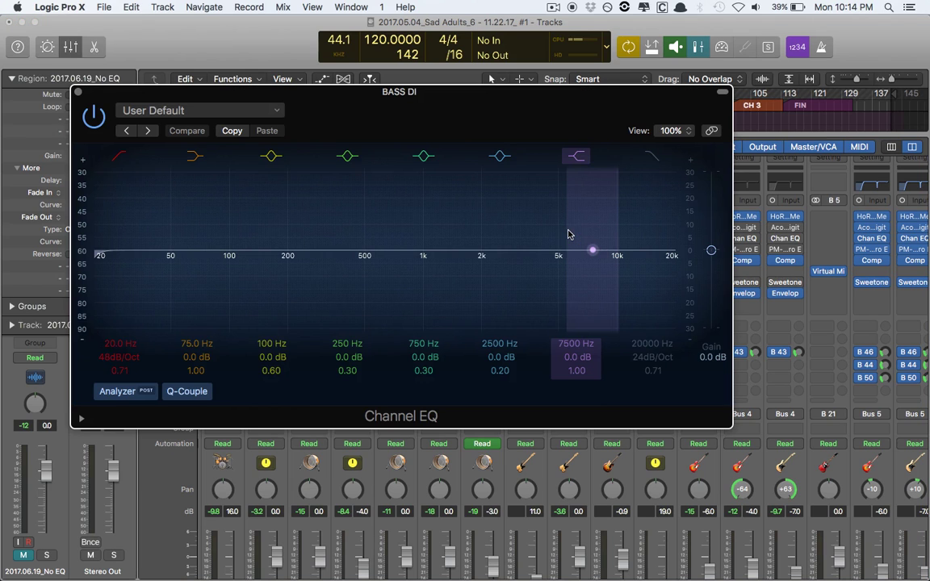
left_click(78, 93)
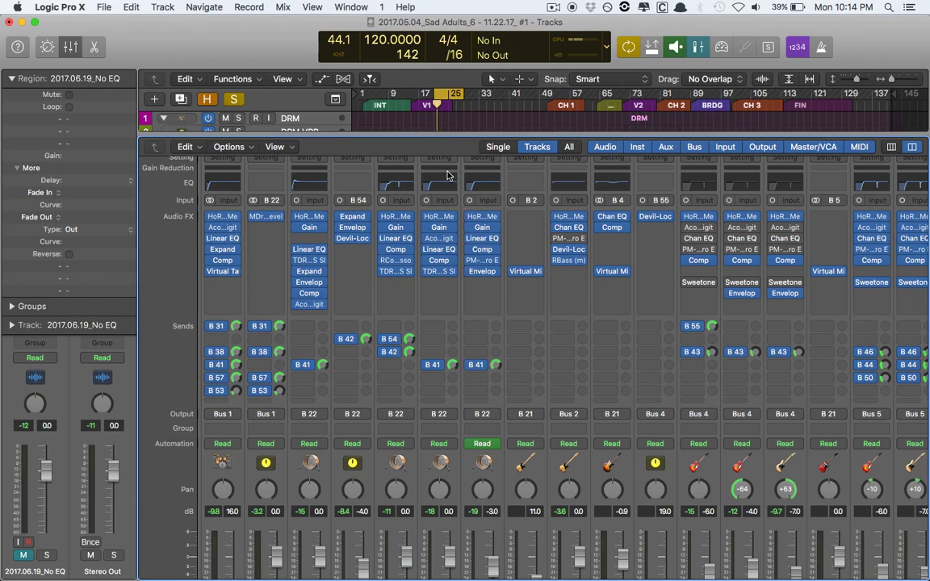
Switch on the BASS DI channel's PM-Retro Equalizer, compare it bypassed and active during playback, and close it while active.
left_click(570, 241)
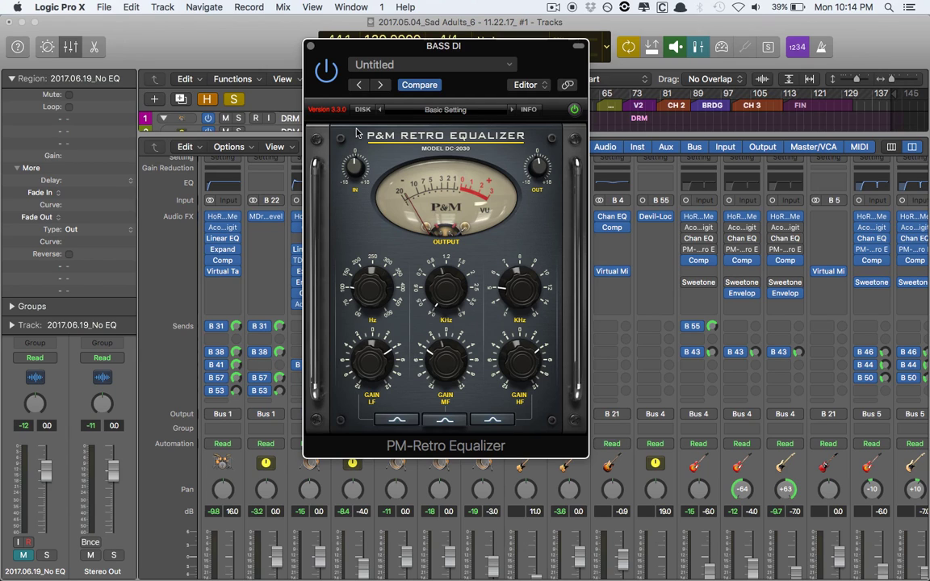
left_click(573, 111)
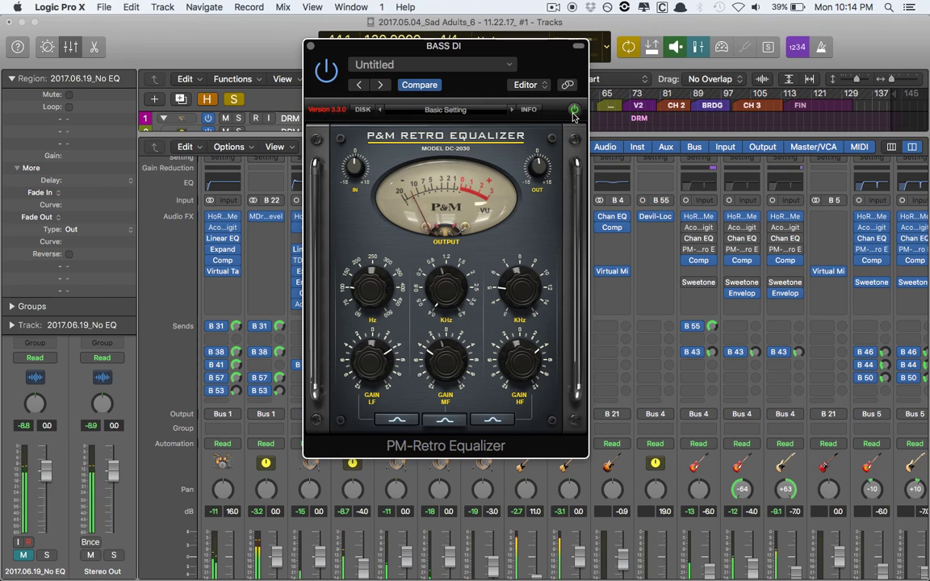
left_click(574, 111)
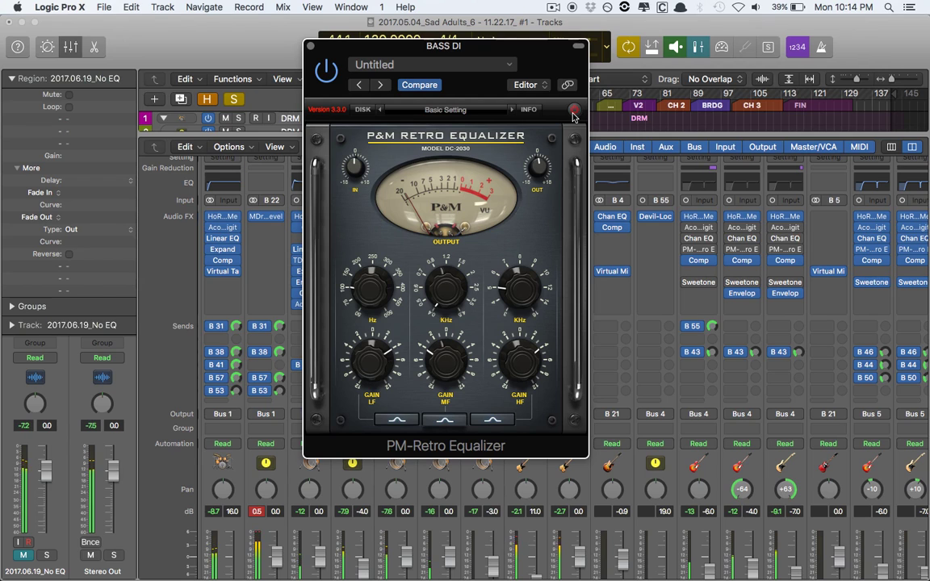
left_click(573, 113)
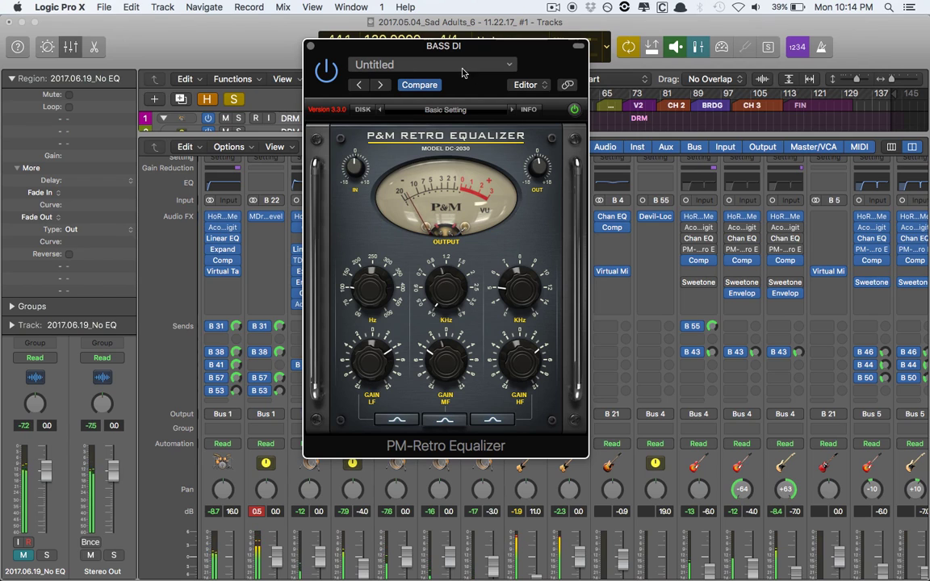
left_click(311, 50)
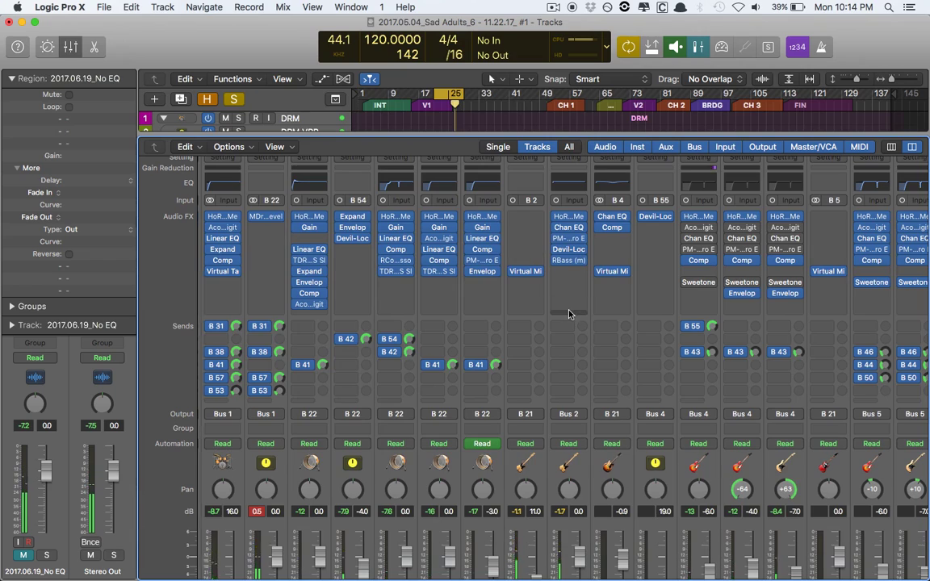
Inspect the AXE L channel's Acon Digital DeFilter, switch it on across the three selected guitar channels, and solo AXES.
scroll(512, 279, "down", 5)
scroll(512, 279, "right", 5)
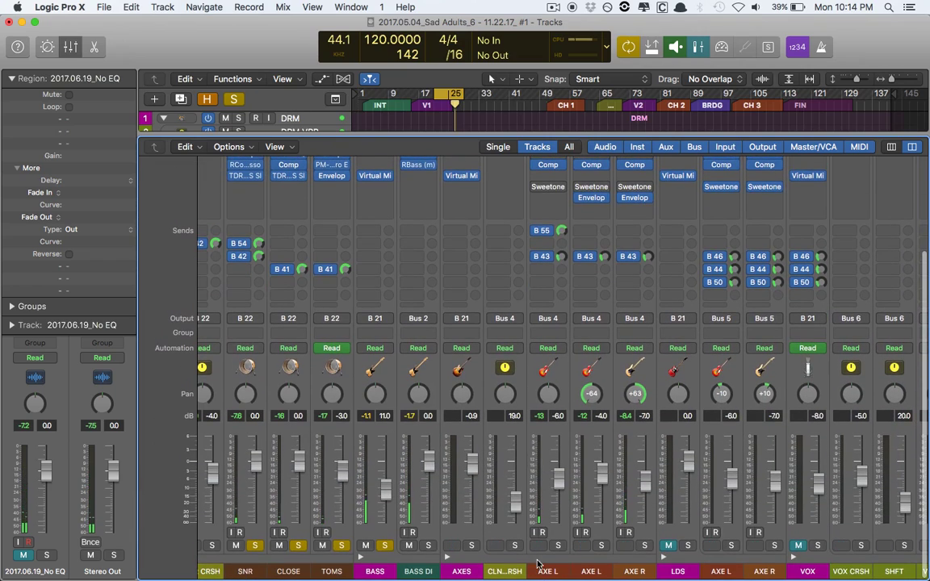
left_click(546, 571)
scroll(531, 269, "up", 5)
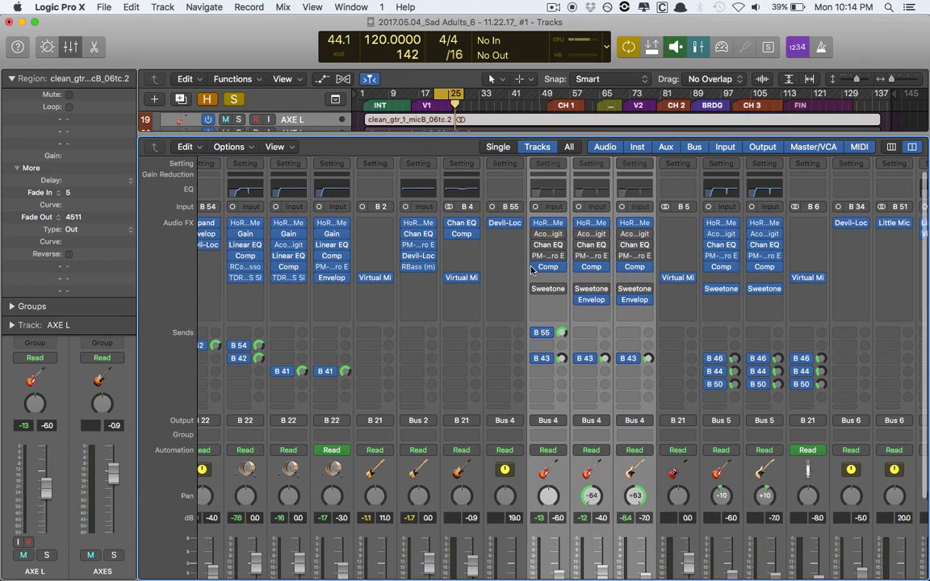
left_click(547, 234)
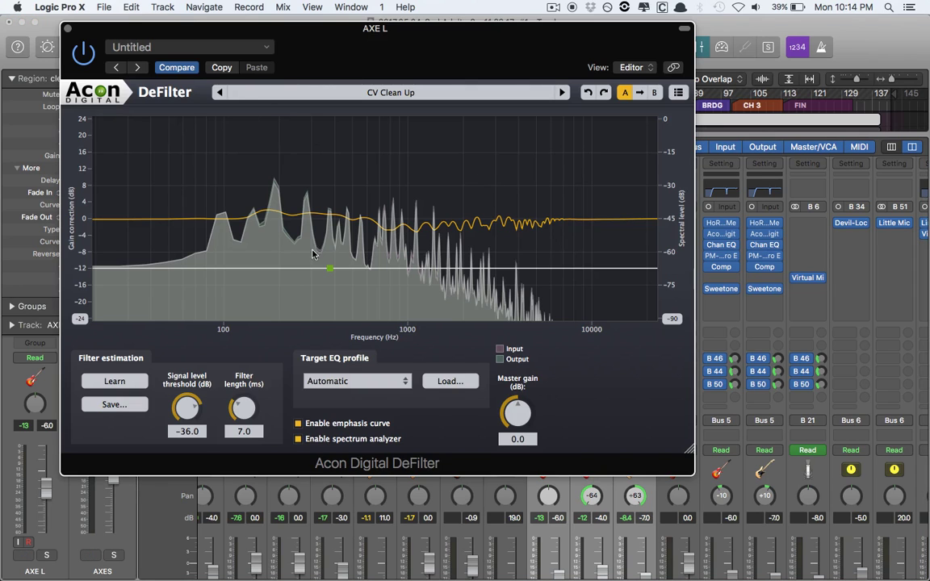
left_click(330, 268)
left_click(65, 29)
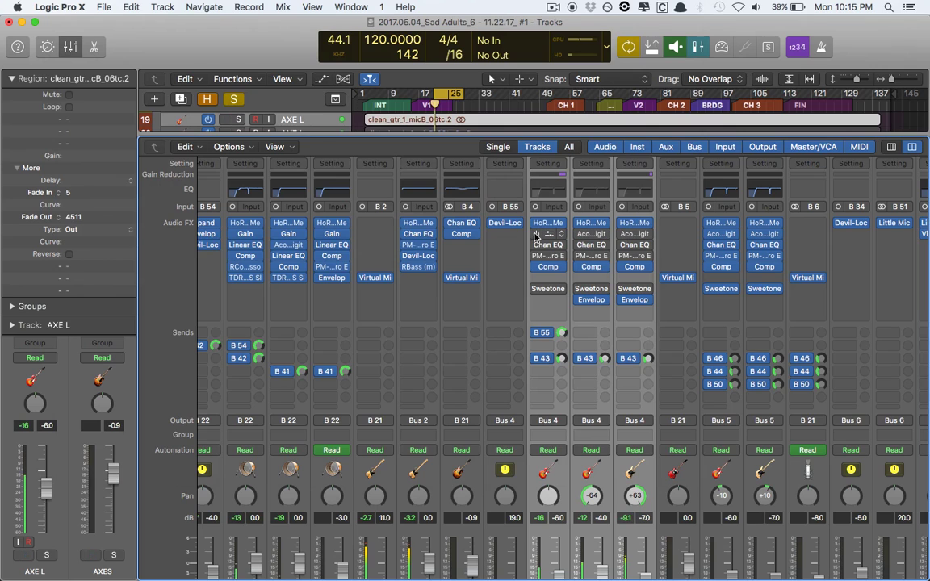
scroll(485, 403, "down", 5)
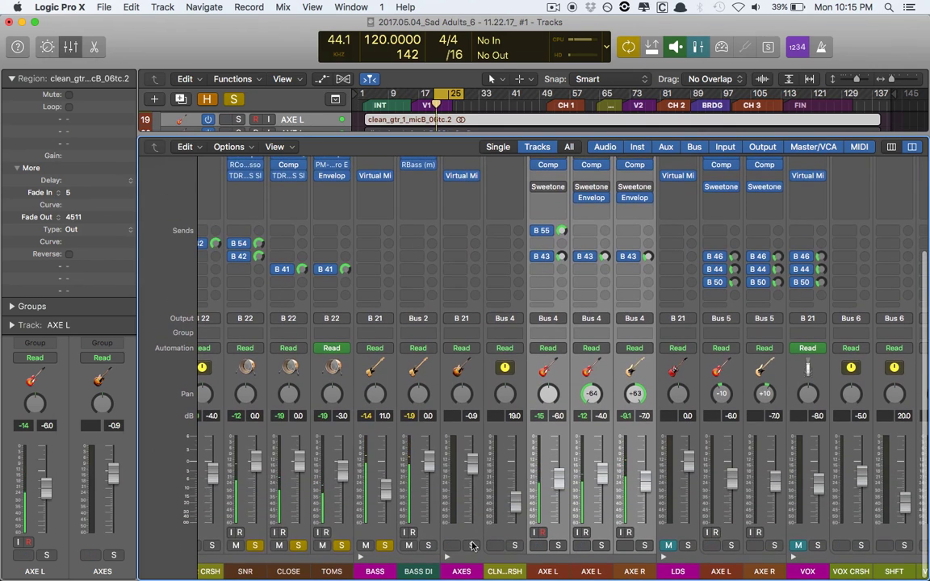
scroll(548, 214, "up", 4)
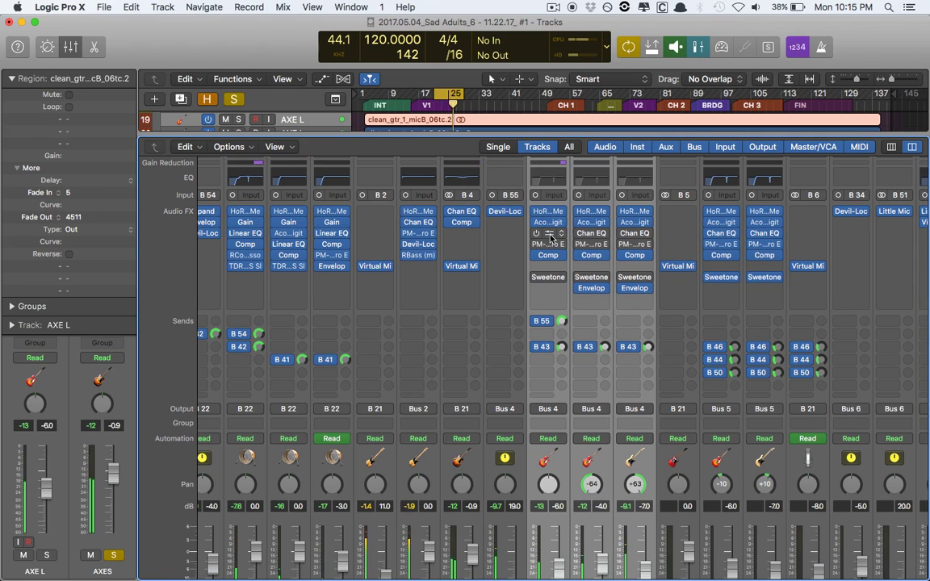
Switch on the Channel EQ on the three AXE guitar channels, check AXE L's low cut and narrow notch, and hide the plug-in.
left_click(546, 233)
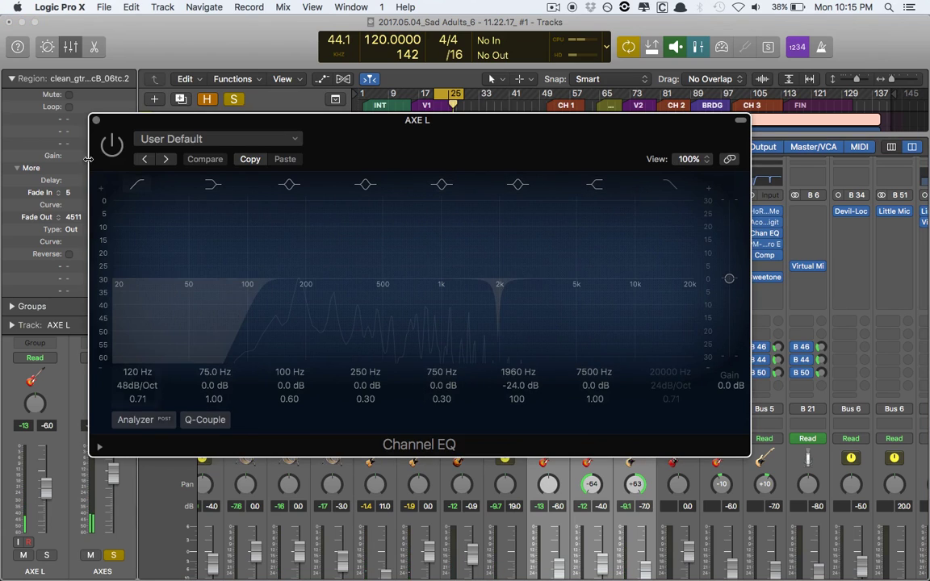
left_click(112, 143)
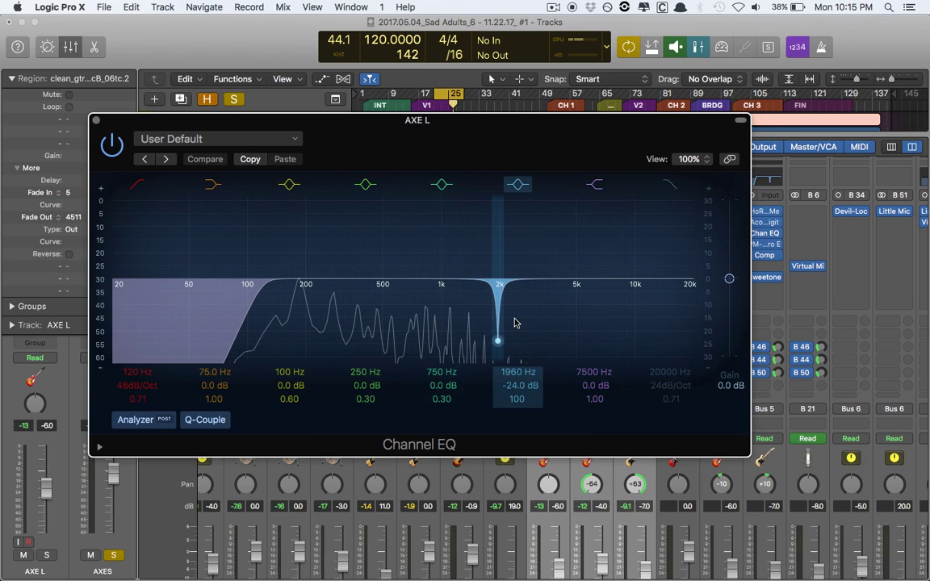
key("super+w")
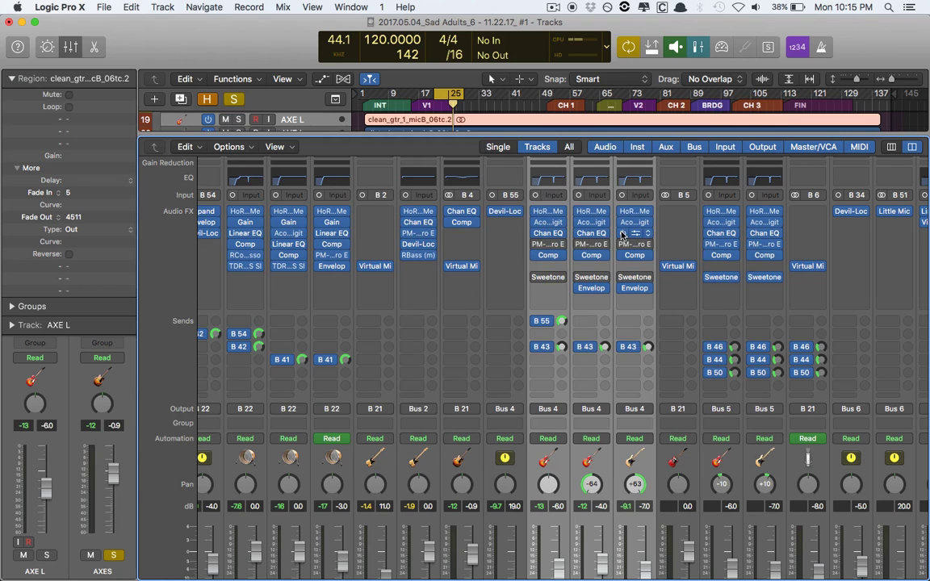
Switch on the PM-Retro Equalizer on the three AXE guitar channels, check AXE L's band settings, and hide the plug-in windows.
key("space")
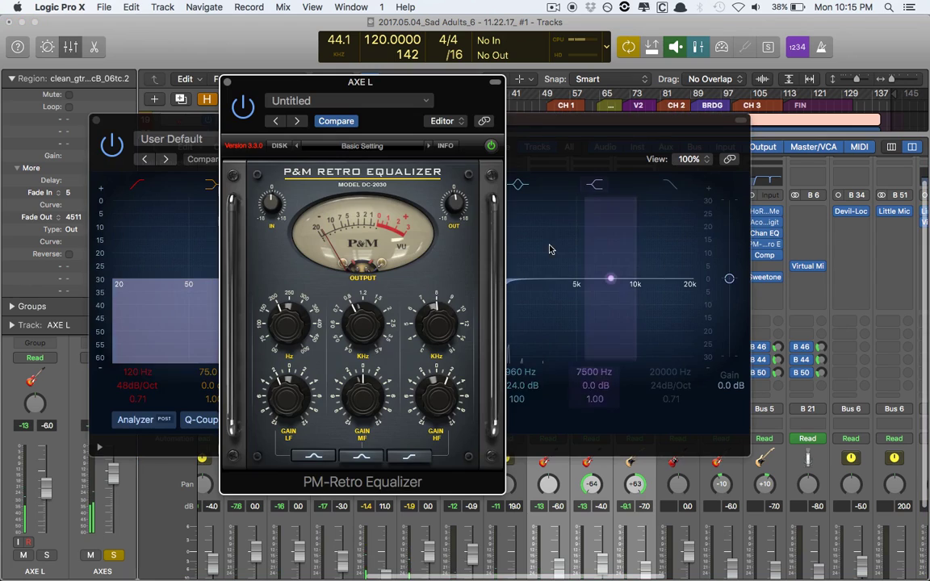
left_click(549, 245)
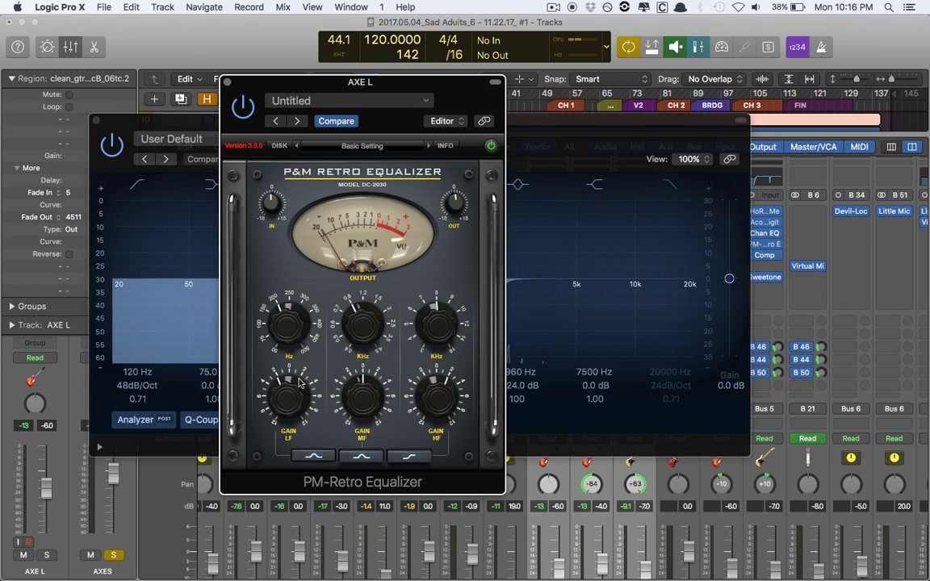
key("v")
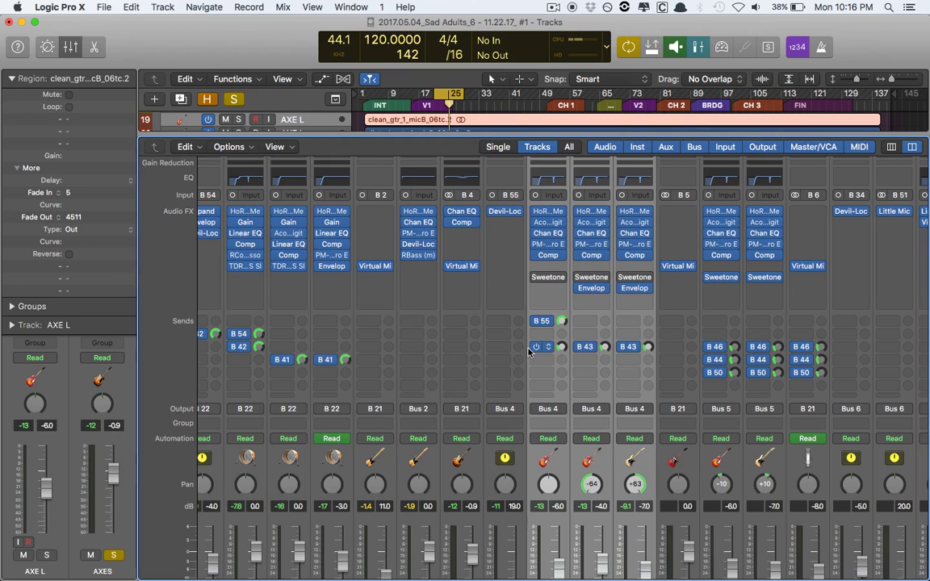
Switch on Sweetone on the three AXE guitar channels, check AXE L's tone settings, and compare it bypassed and active during playback.
left_click(549, 277)
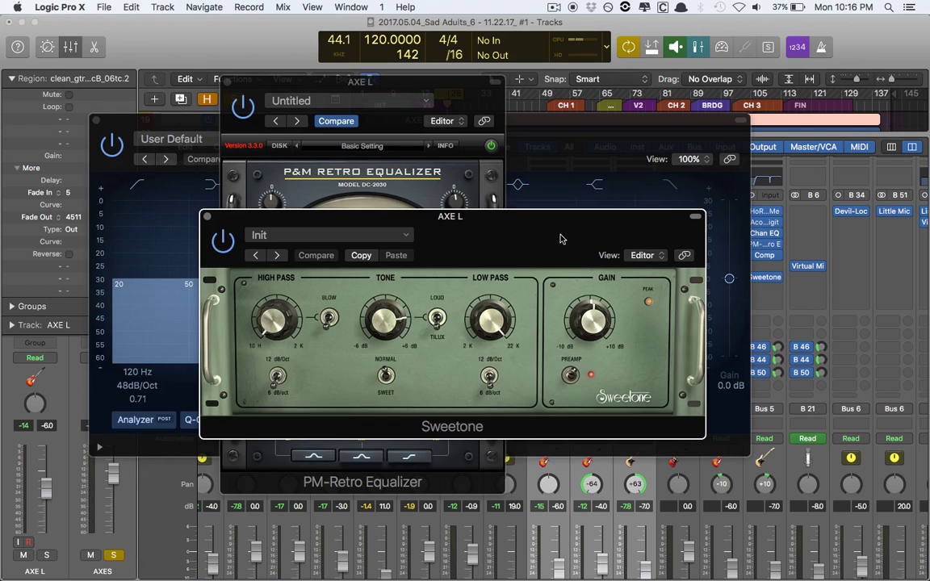
left_click_drag(561, 239, 570, 156)
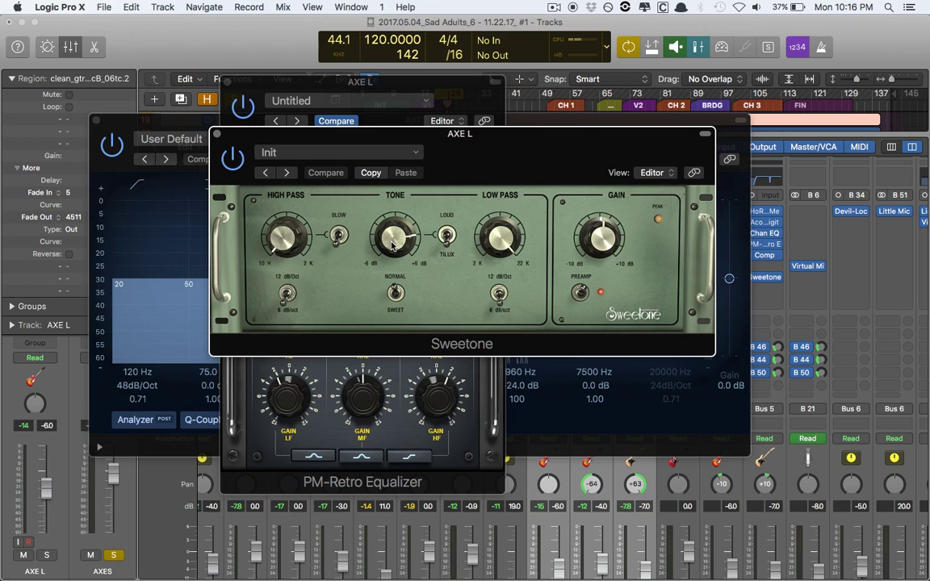
key("v")
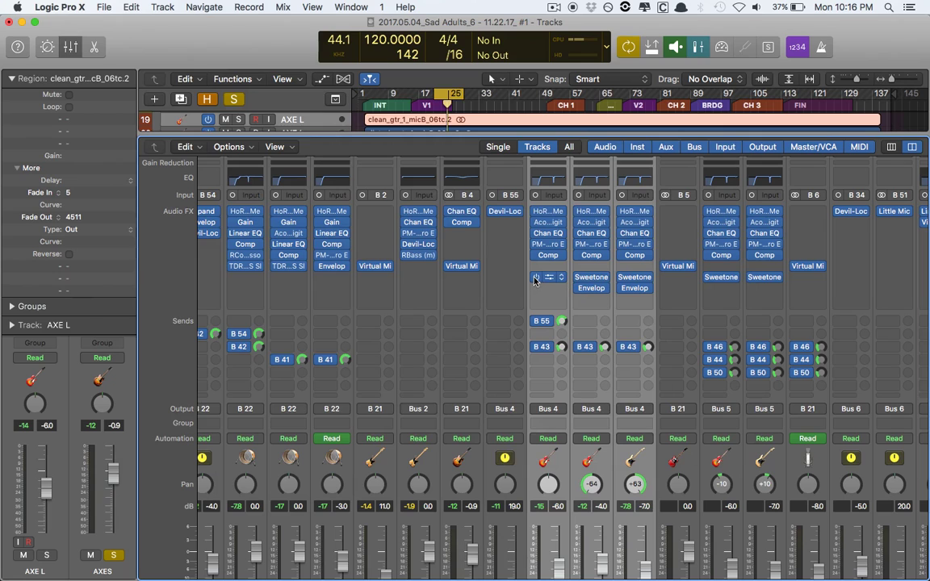
key("space")
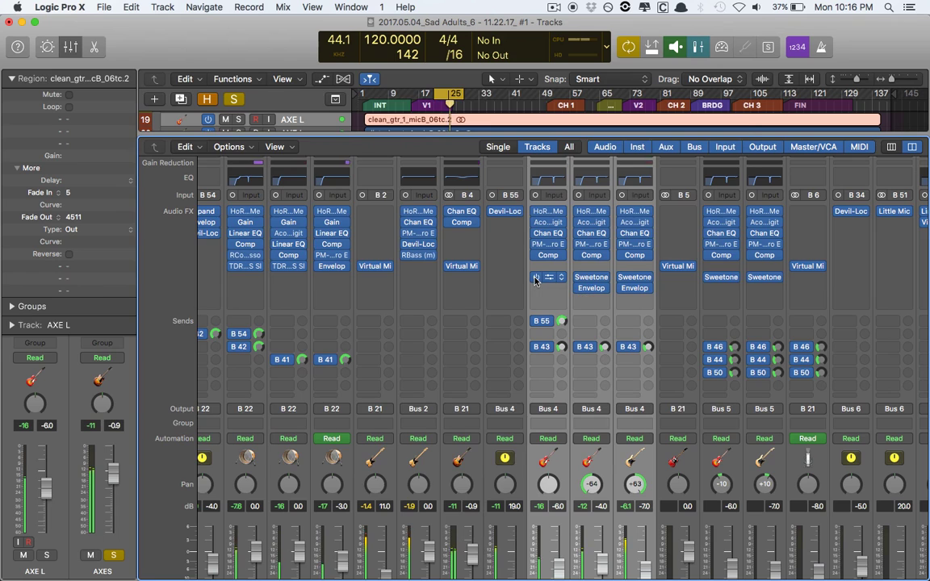
left_click(535, 280)
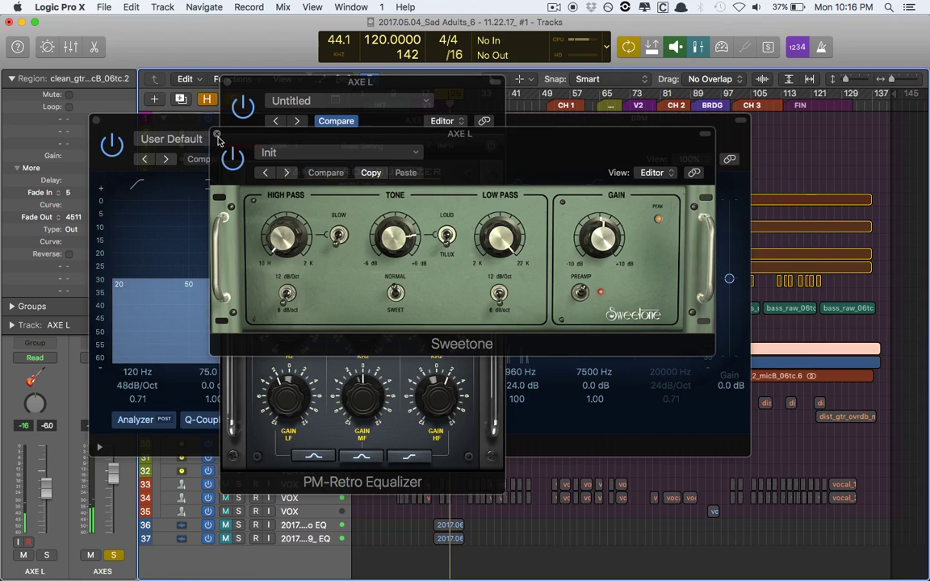
Close AXE L's Sweetone, PM-Retro Equalizer and Channel EQ windows and take AXES out of solo.
left_click(216, 134)
left_click(227, 82)
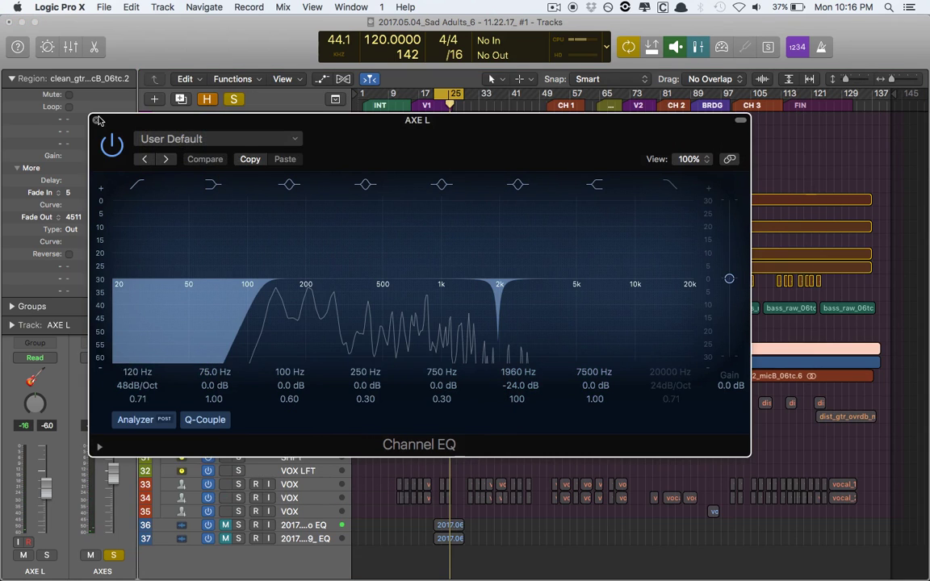
left_click(96, 120)
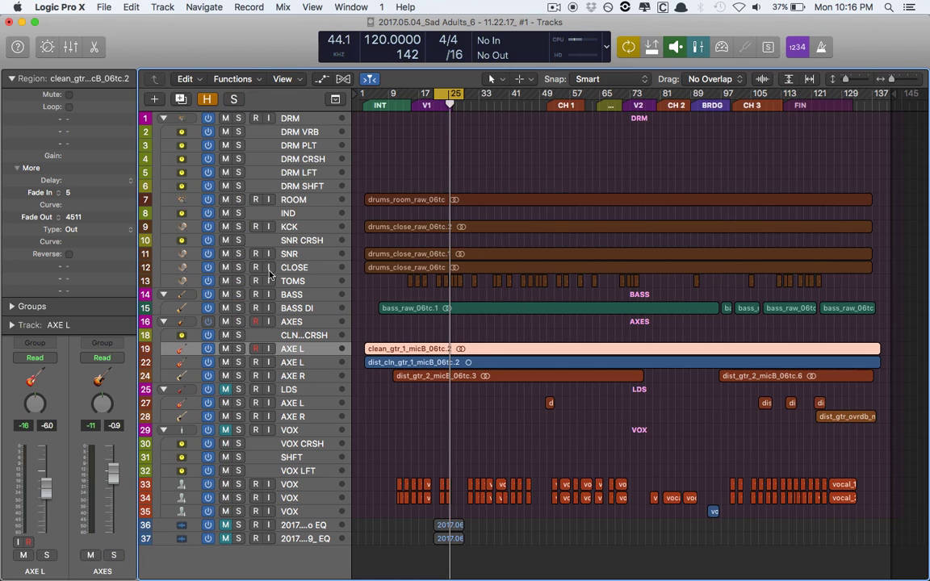
Compare the EQ'd full mix with the bounce on track 36 during playback, soloing and unsoloing that track twice.
left_click(239, 526)
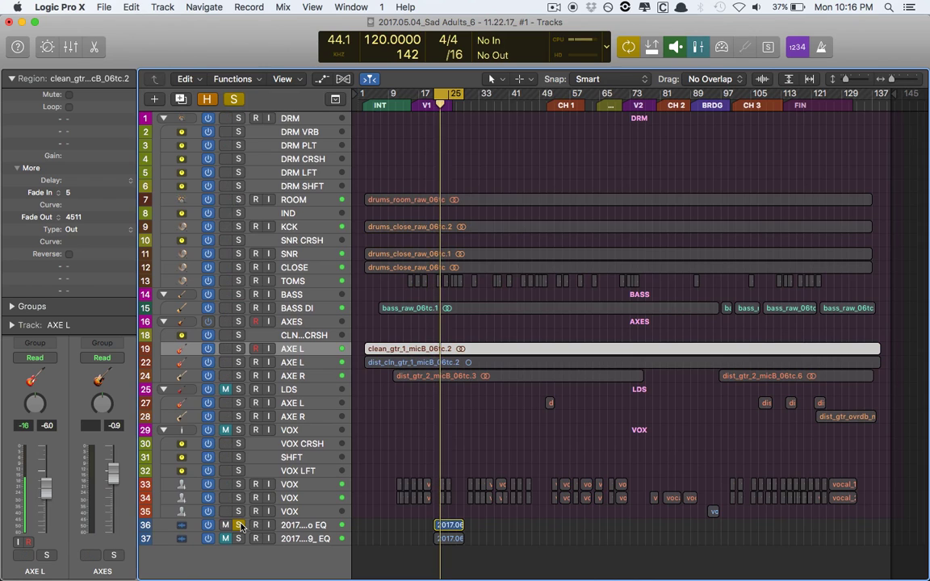
left_click(238, 526)
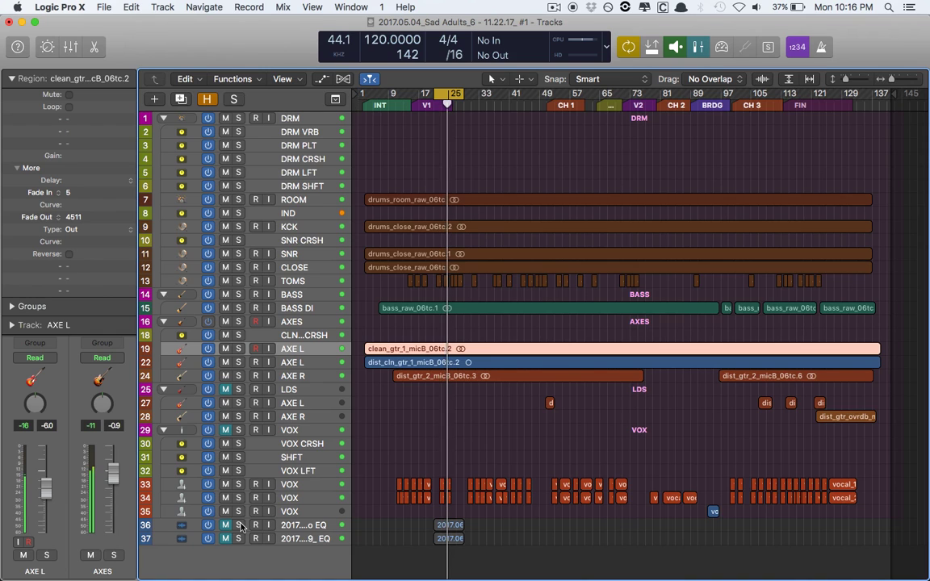
left_click(238, 526)
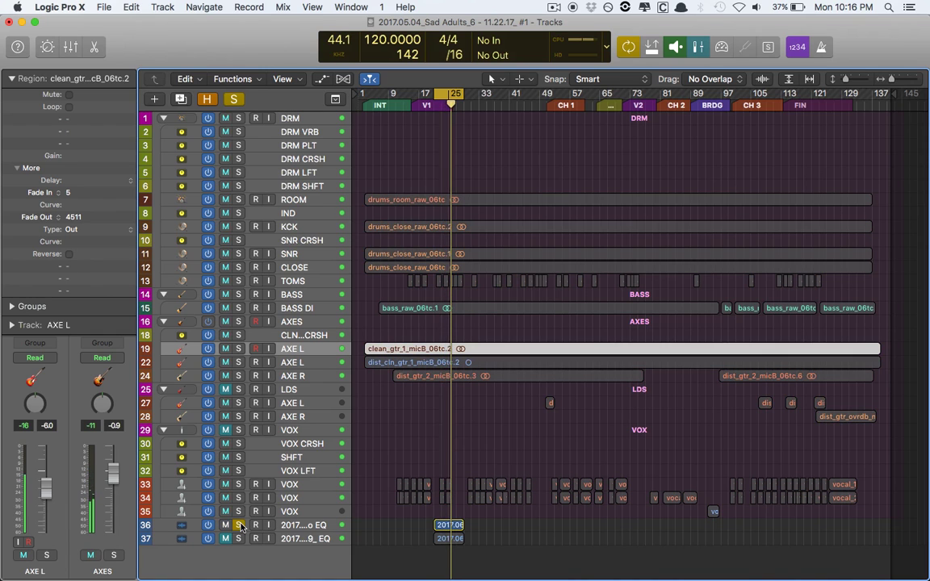
left_click(238, 526)
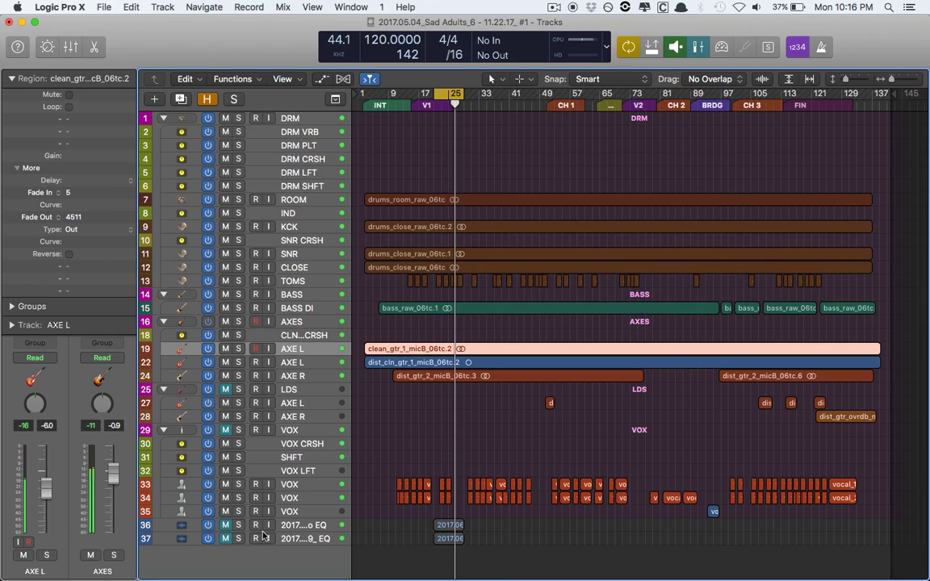